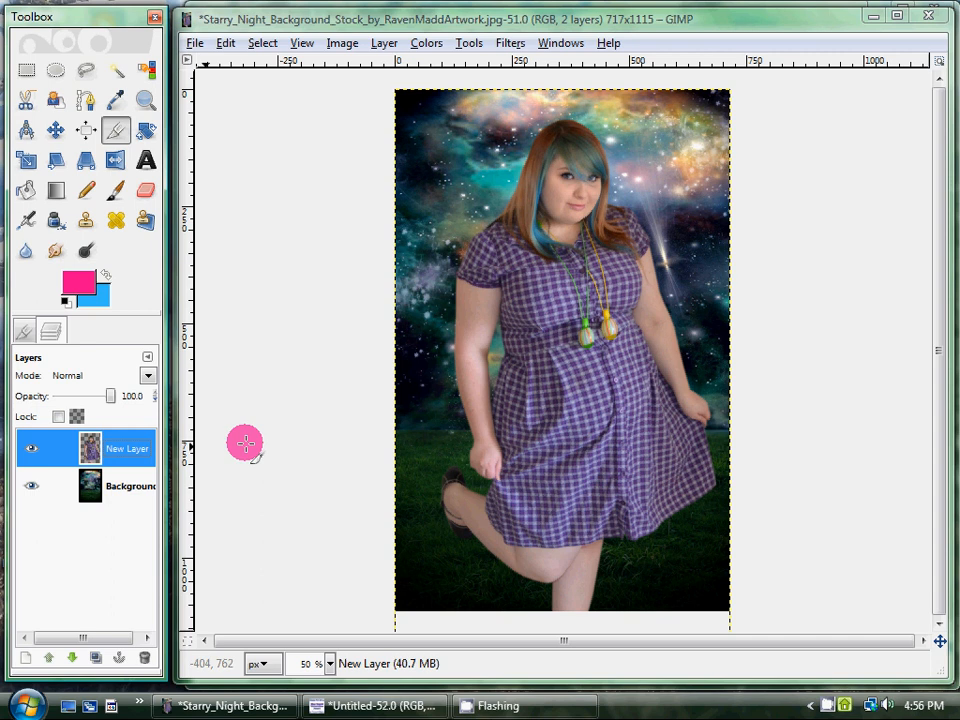
Create a new 717 x 1115 px layer named Orb with transparency as its fill type.
click(386, 45)
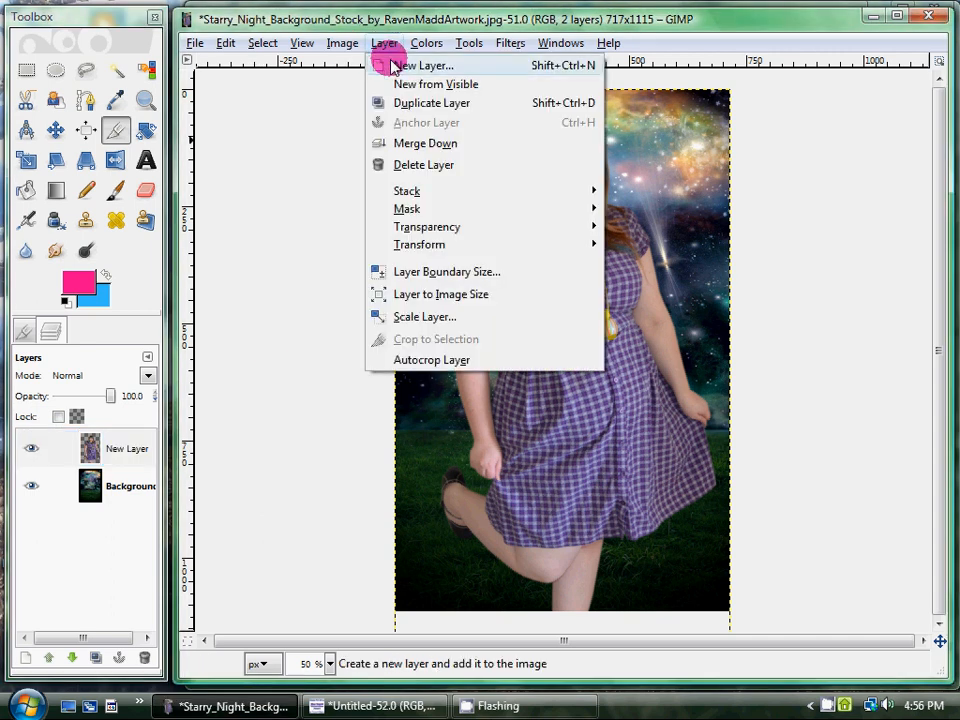
click(390, 64)
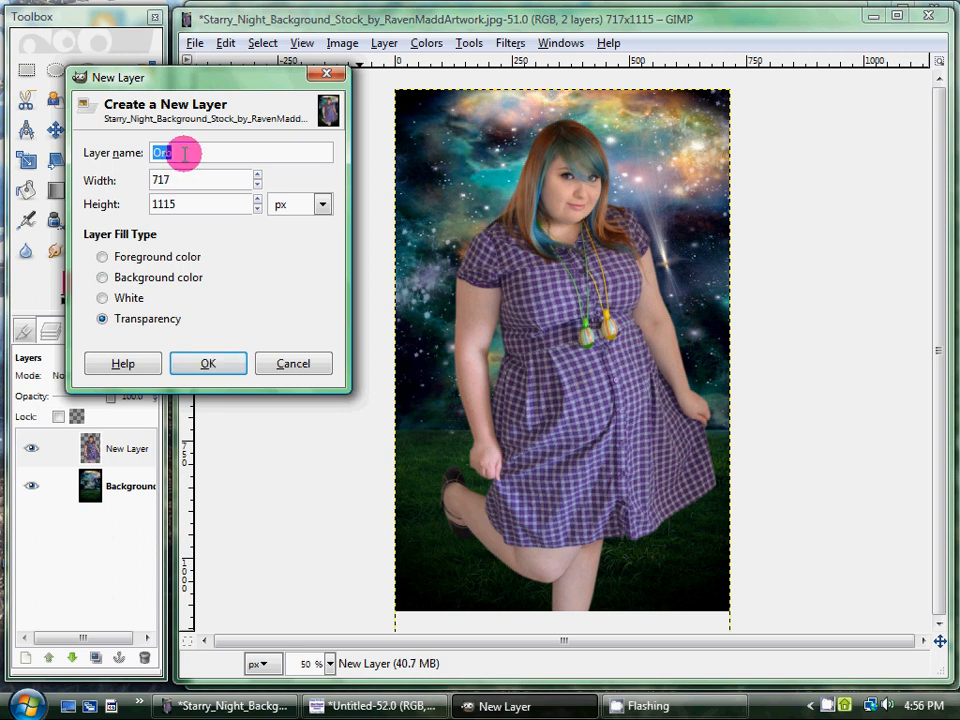
click(224, 366)
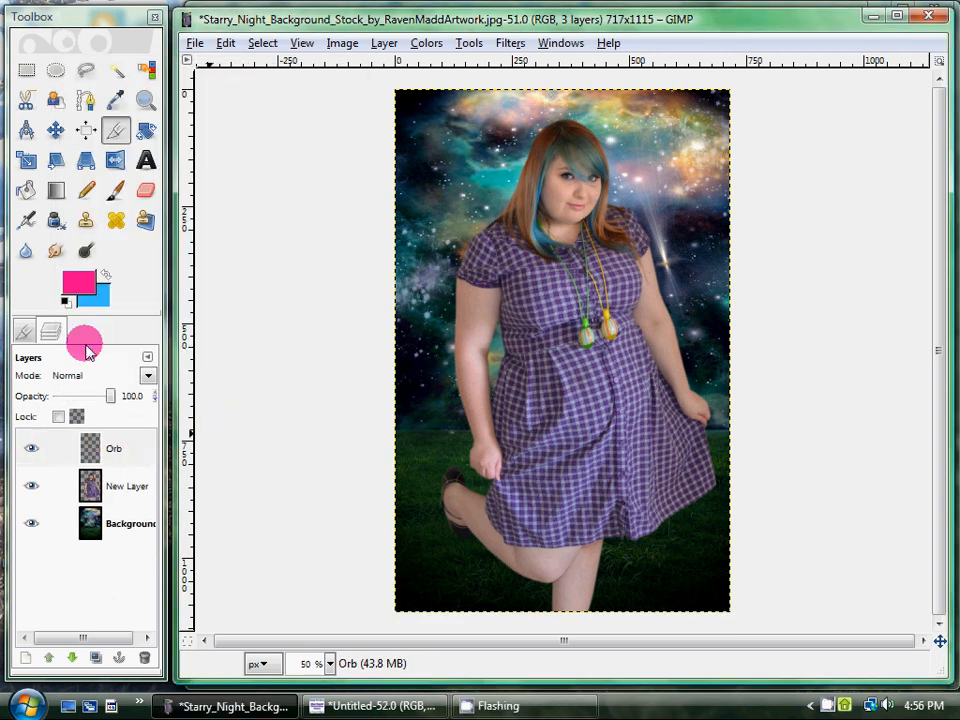
Choose the Paintbrush with white as the foreground colour and black as the background colour.
click(114, 193)
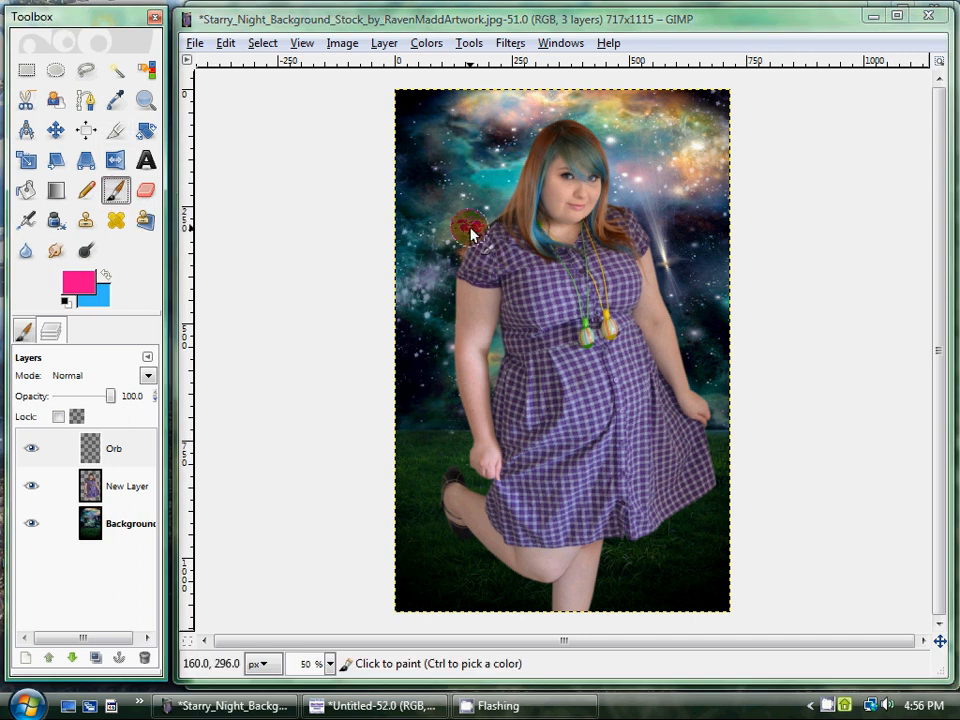
click(67, 302)
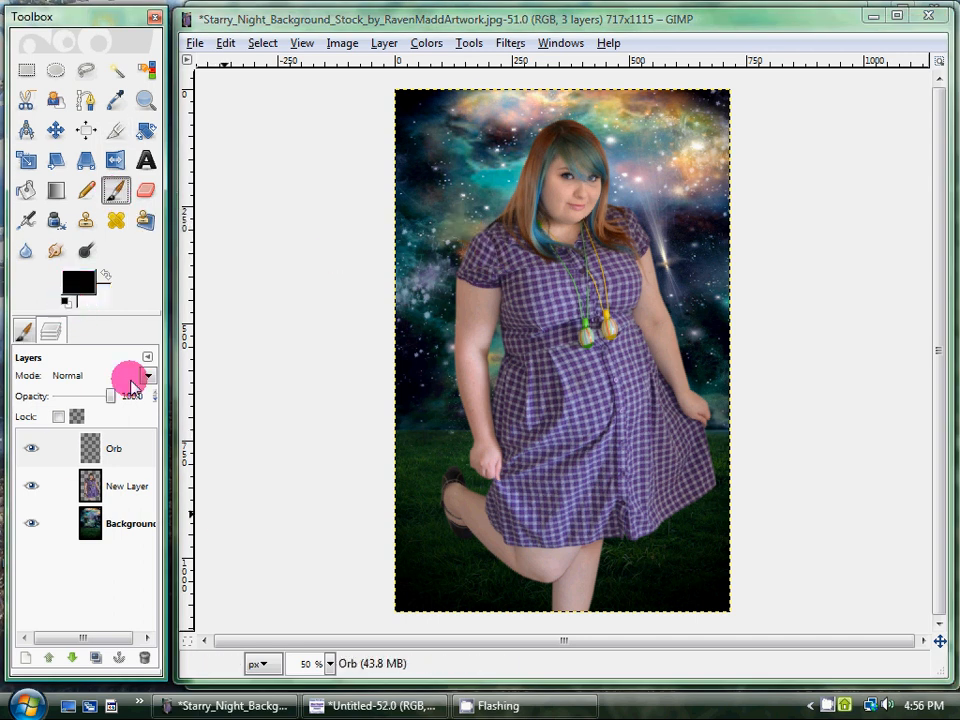
click(106, 275)
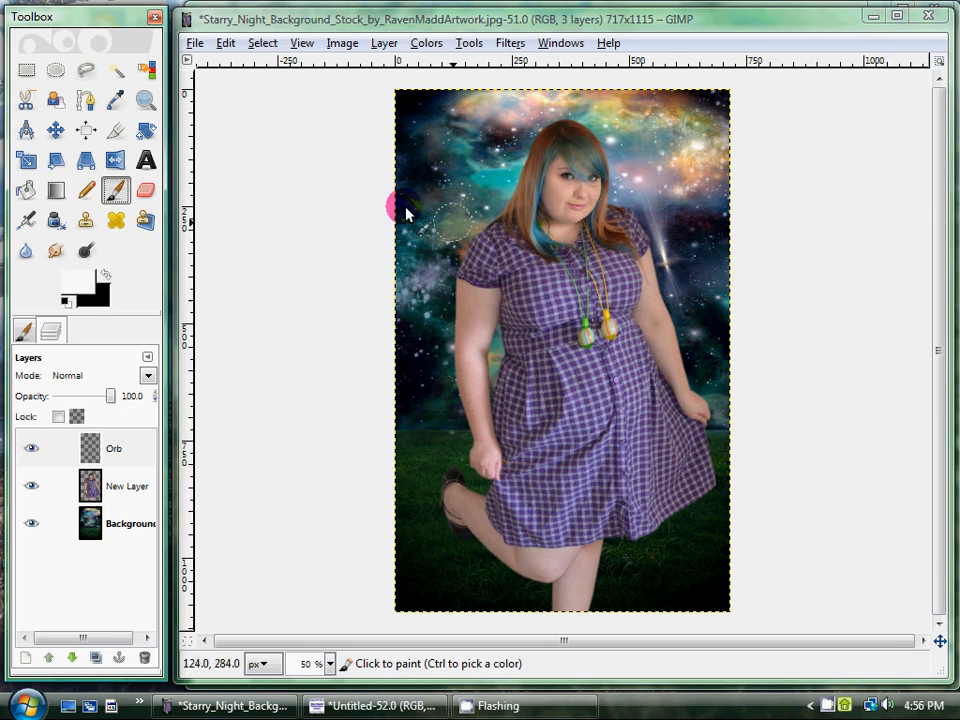
Paint two large white orbs beside the woman's head and shoulder using the Circle Fuzzy (19) brush at scale 7.54.
click(16, 329)
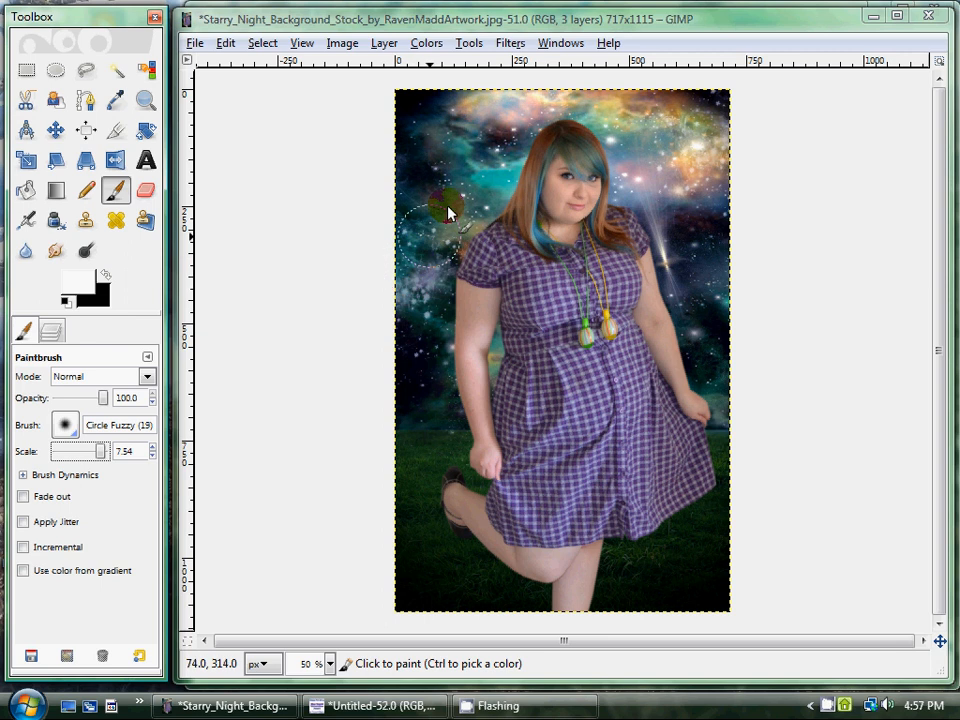
click(456, 168)
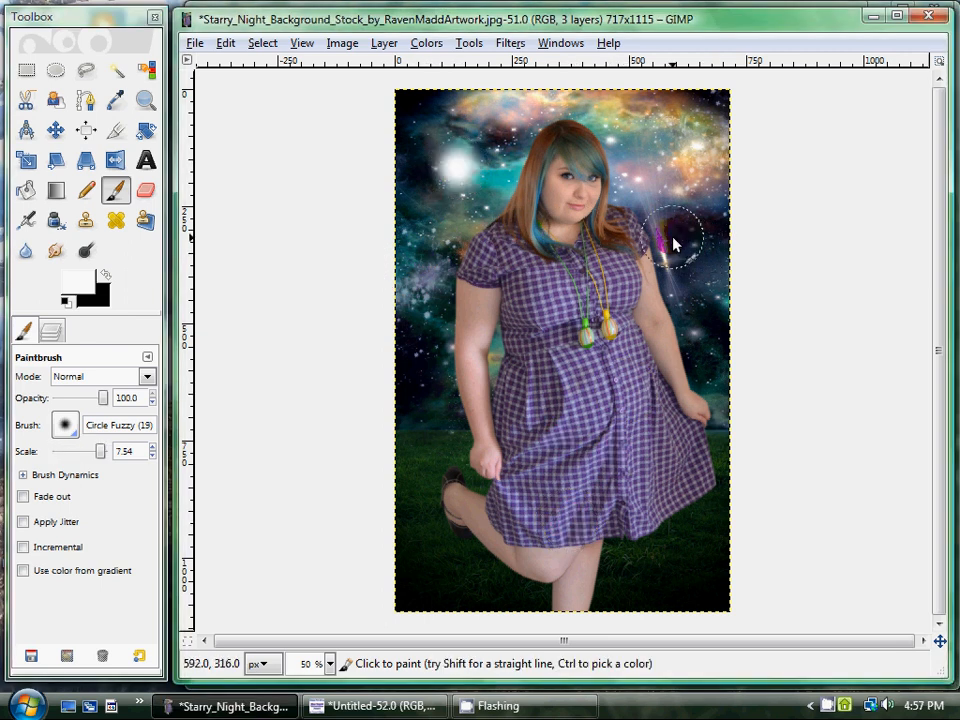
click(690, 263)
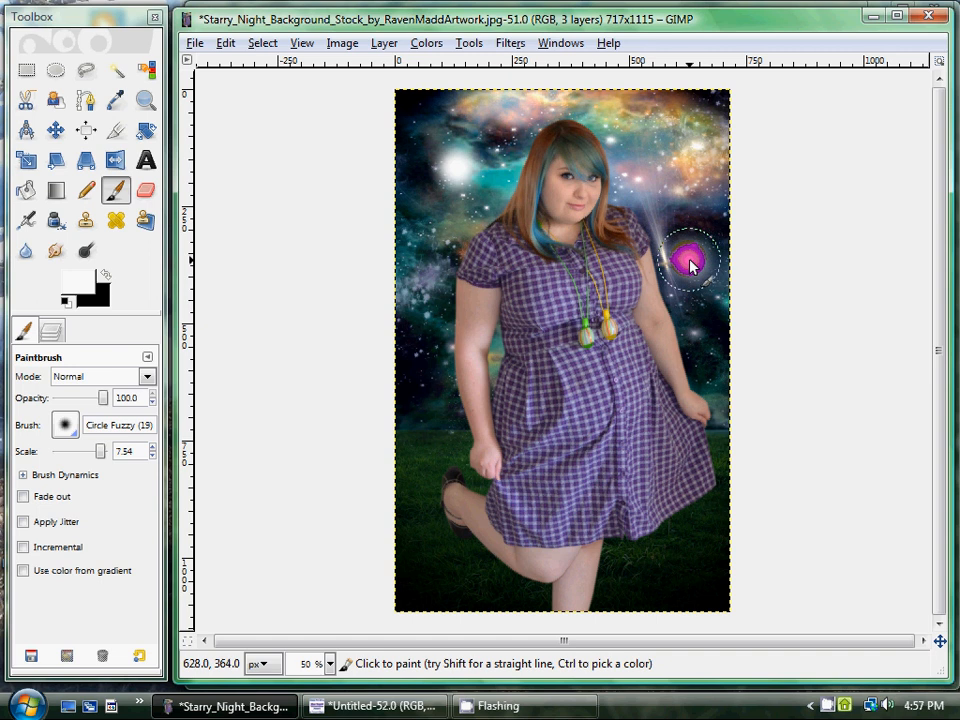
Reduce the brush scale to 4.98 and paint two smaller white orbs on the grass near the image's lower corners.
drag(80, 470, 76, 451)
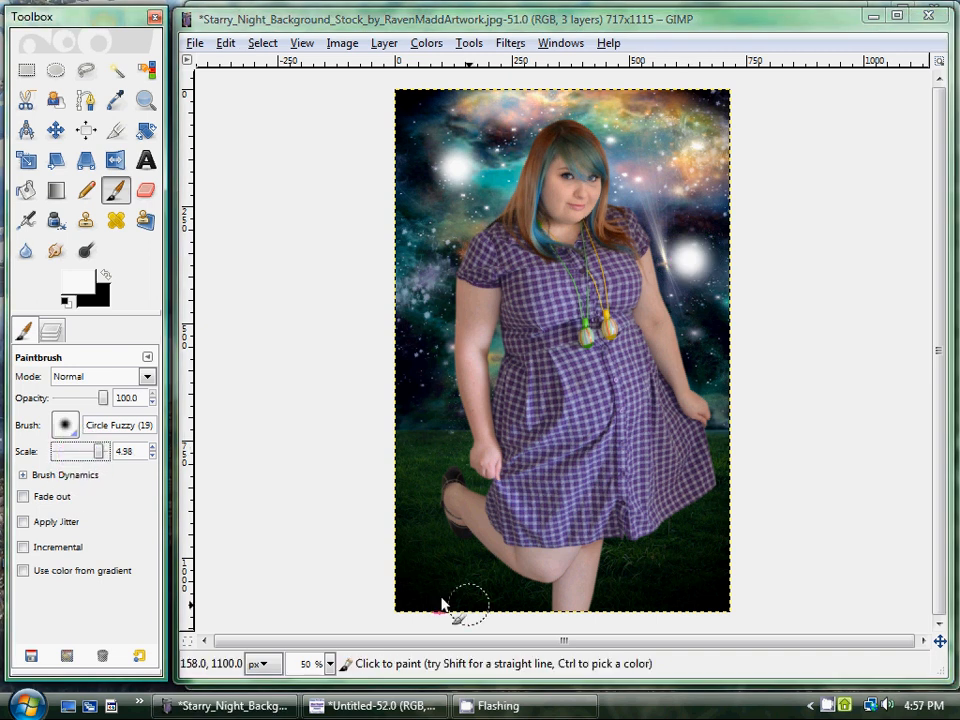
click(425, 548)
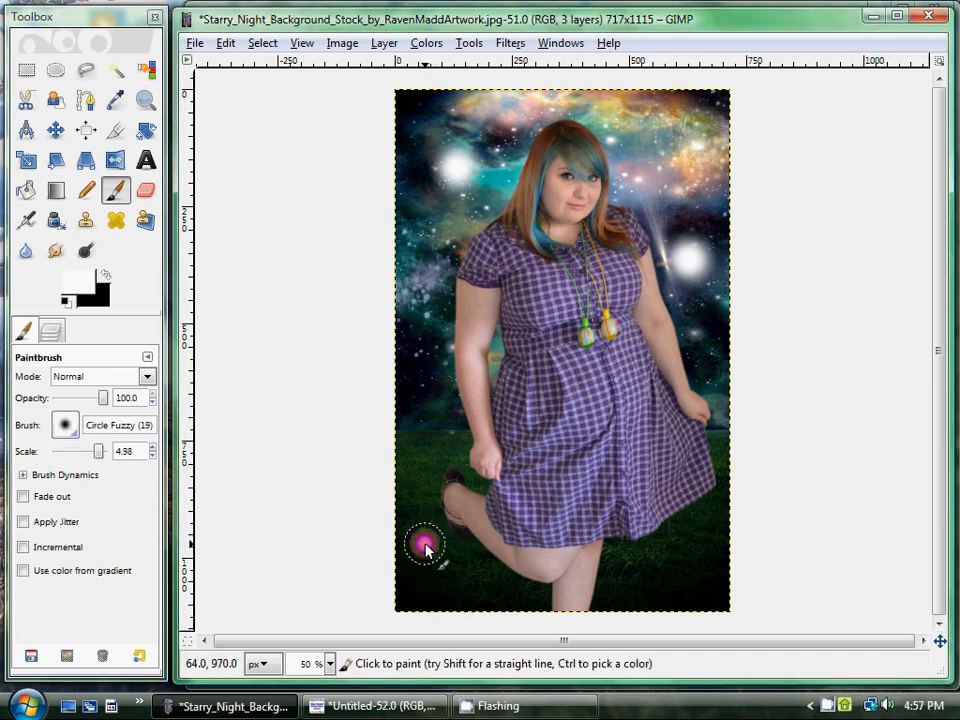
click(695, 594)
click(906, 461)
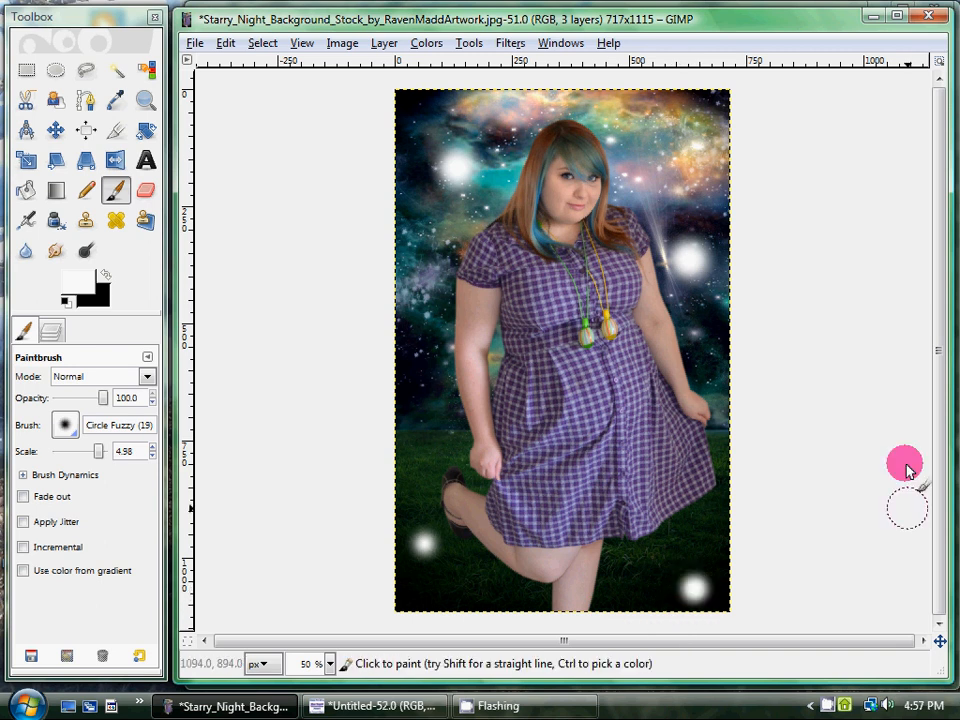
click(756, 214)
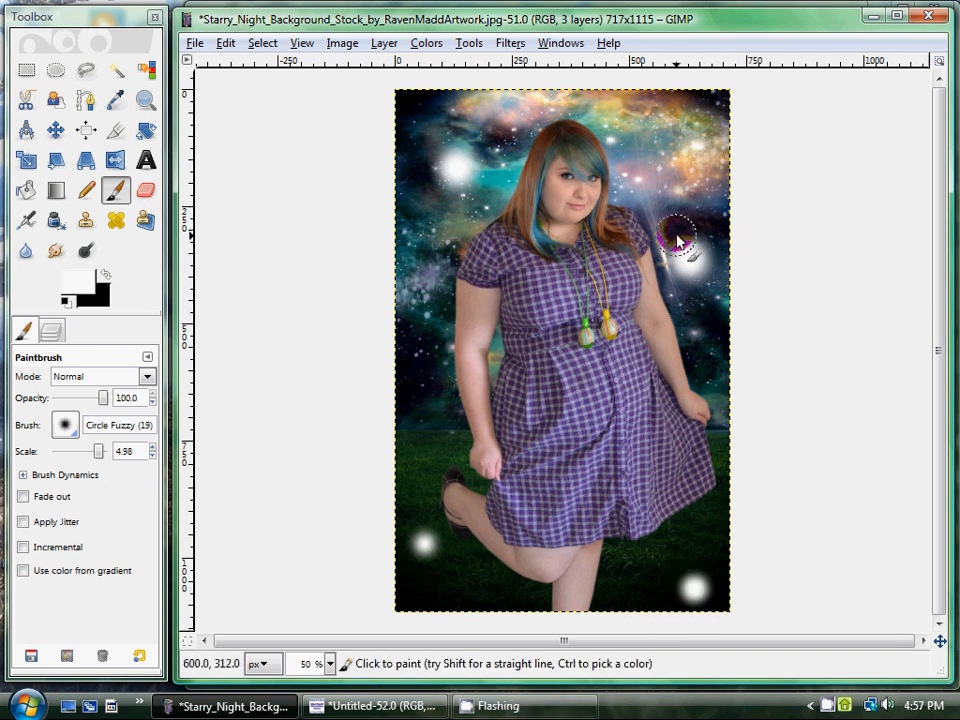
click(658, 136)
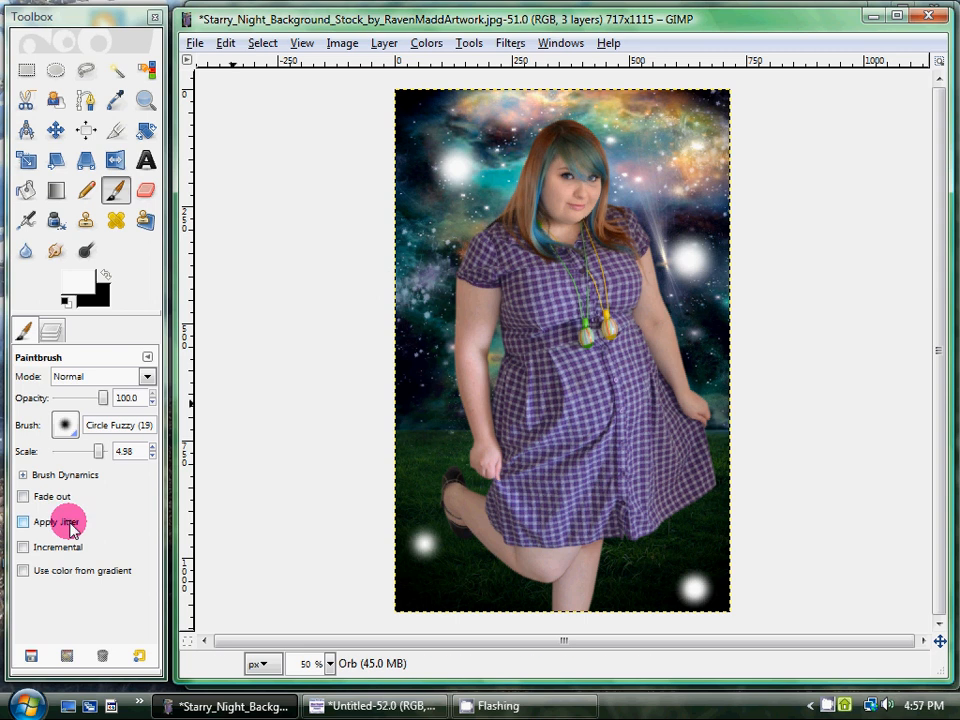
Duplicate the Orb layer.
click(58, 325)
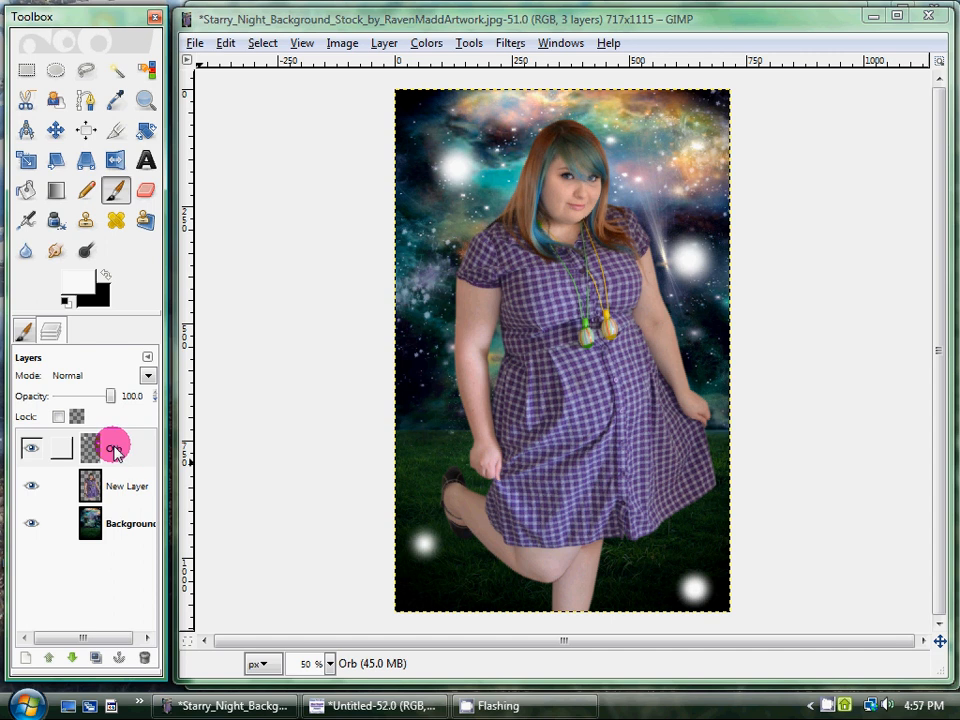
right_click(115, 452)
click(100, 445)
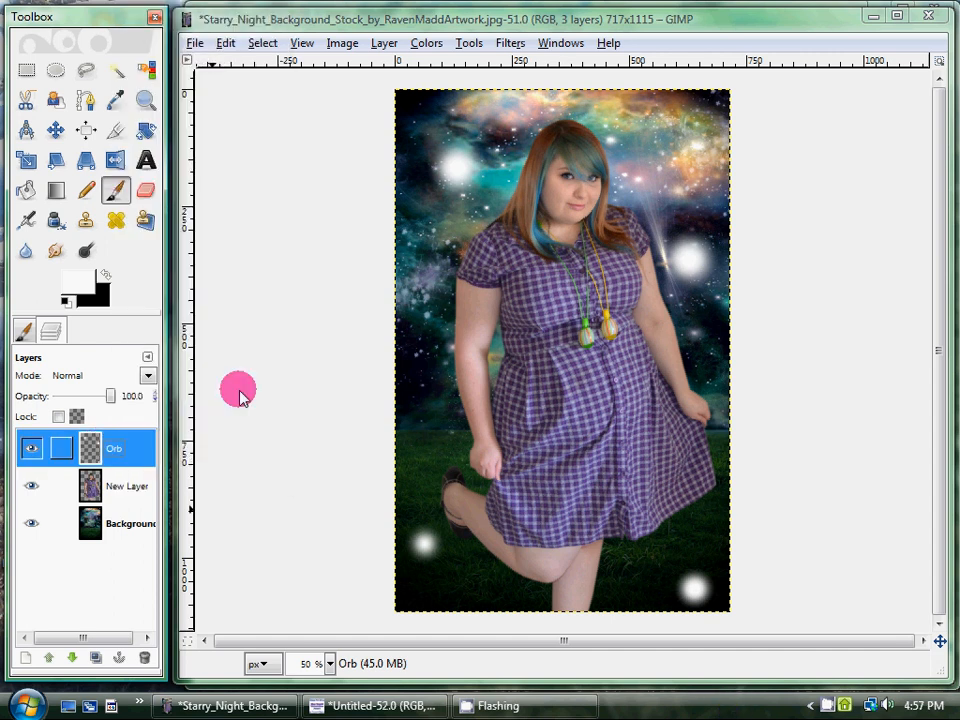
right_click(96, 444)
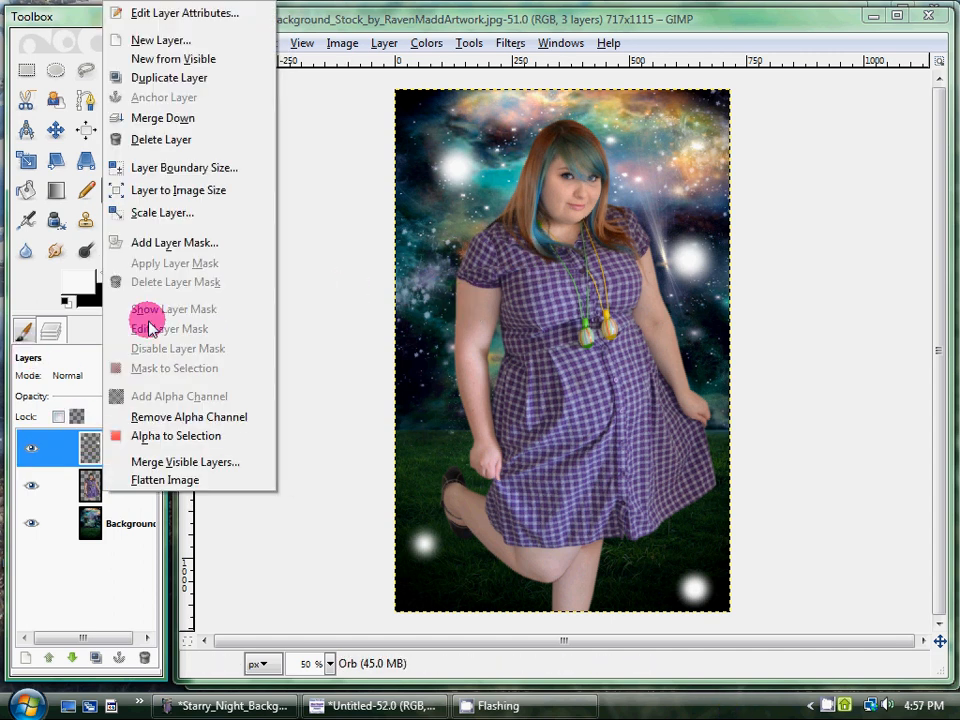
click(191, 80)
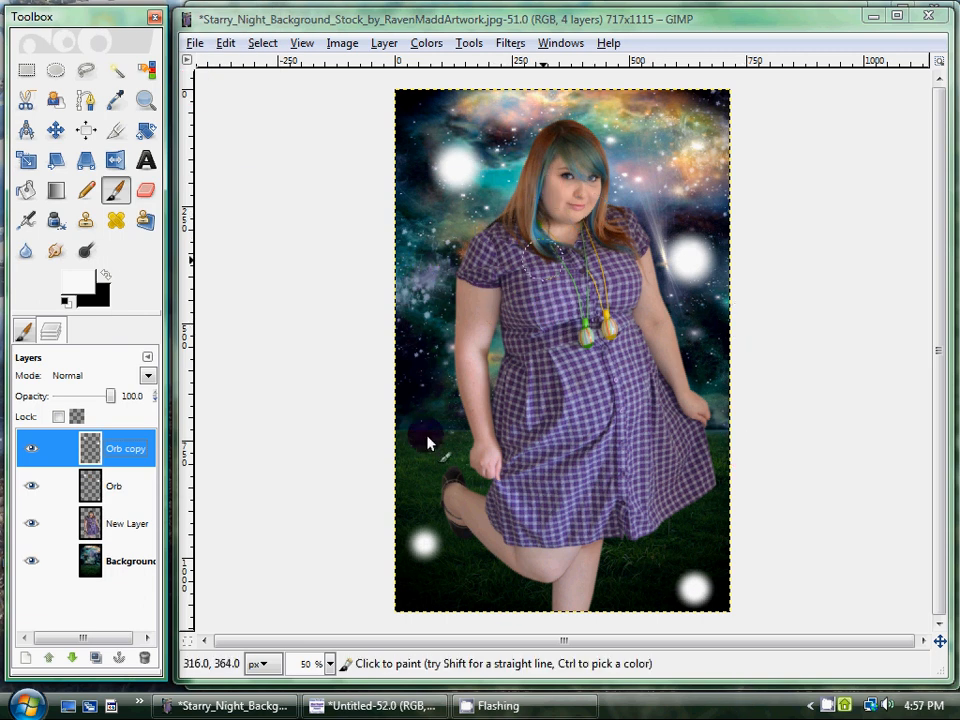
Apply the Neon alpha-to-logo effect to the original Orb layer with effect size 20, black background, white glow and a shadow.
click(134, 452)
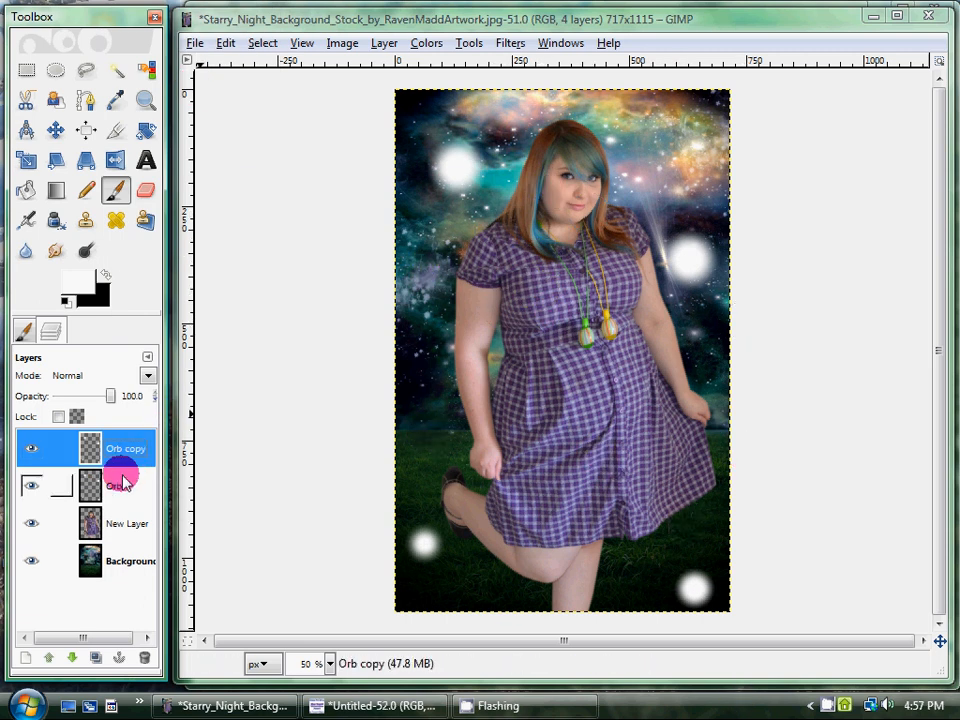
click(125, 484)
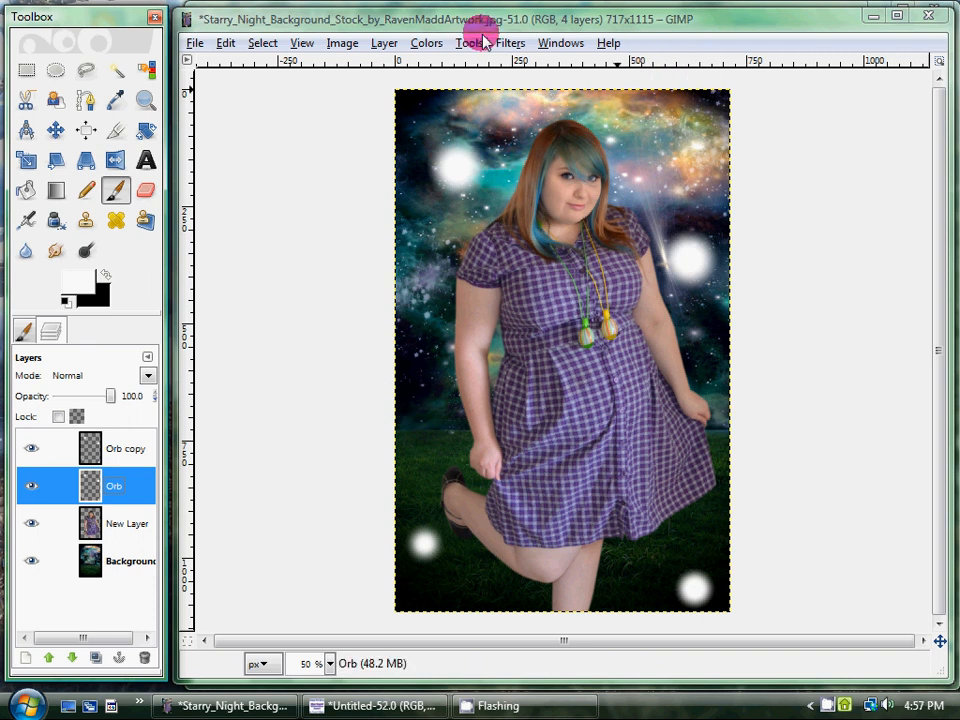
click(511, 42)
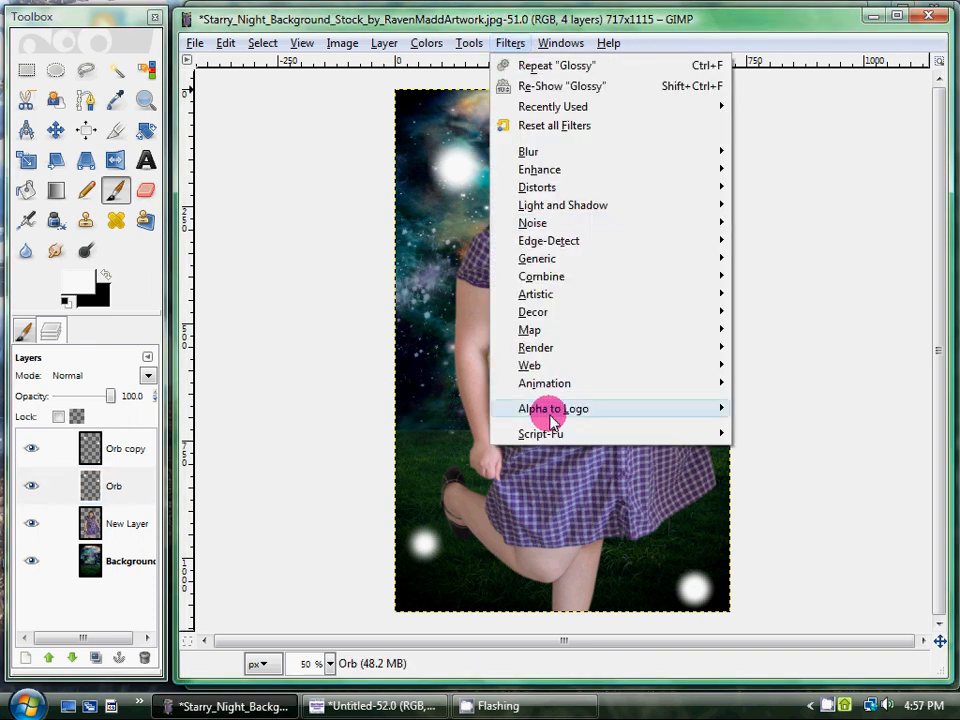
mouse_move(551, 418)
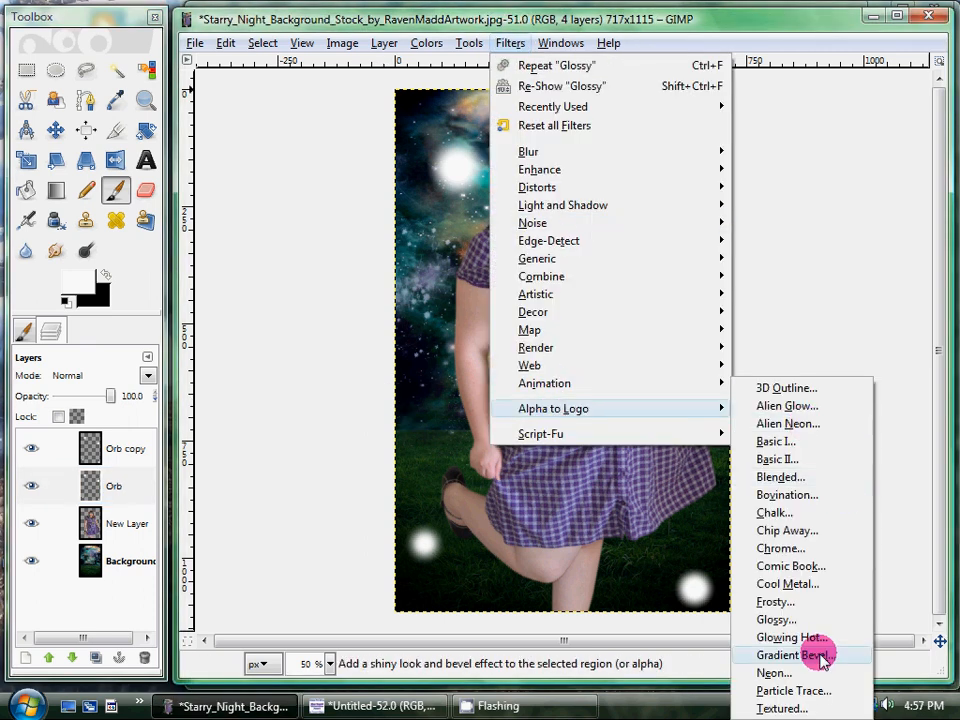
click(806, 679)
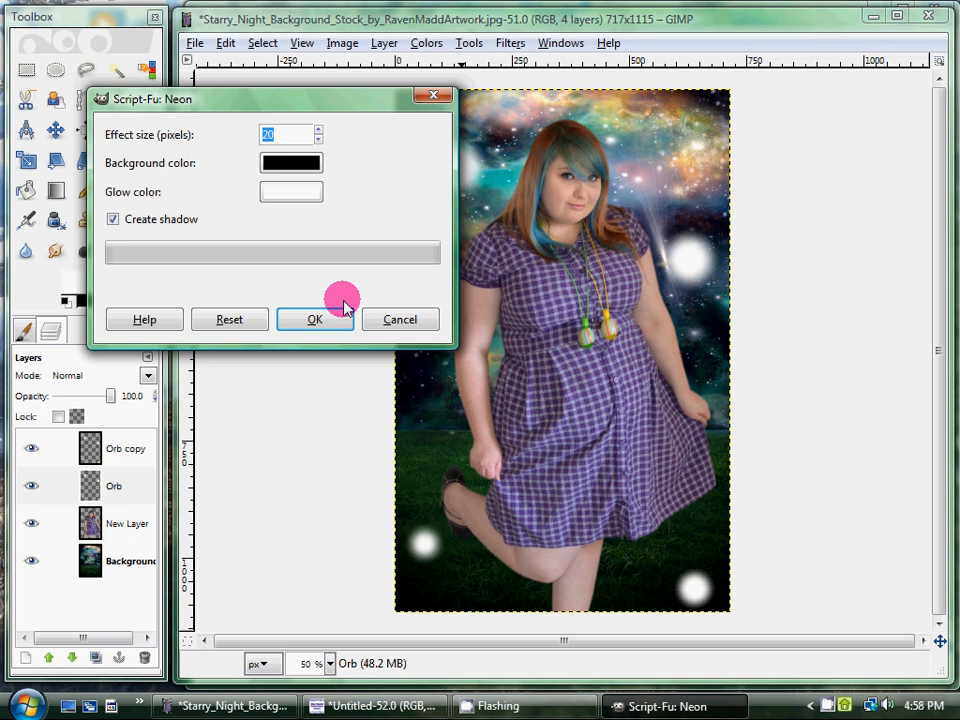
click(335, 330)
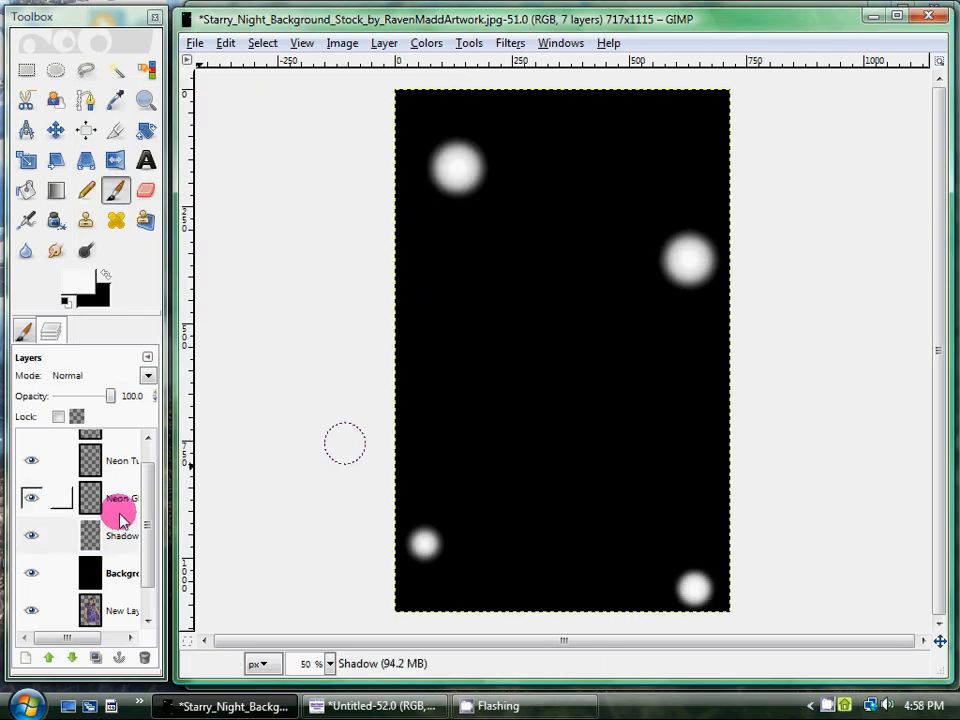
Delete the black background layer that the Neon effect added.
right_click(108, 576)
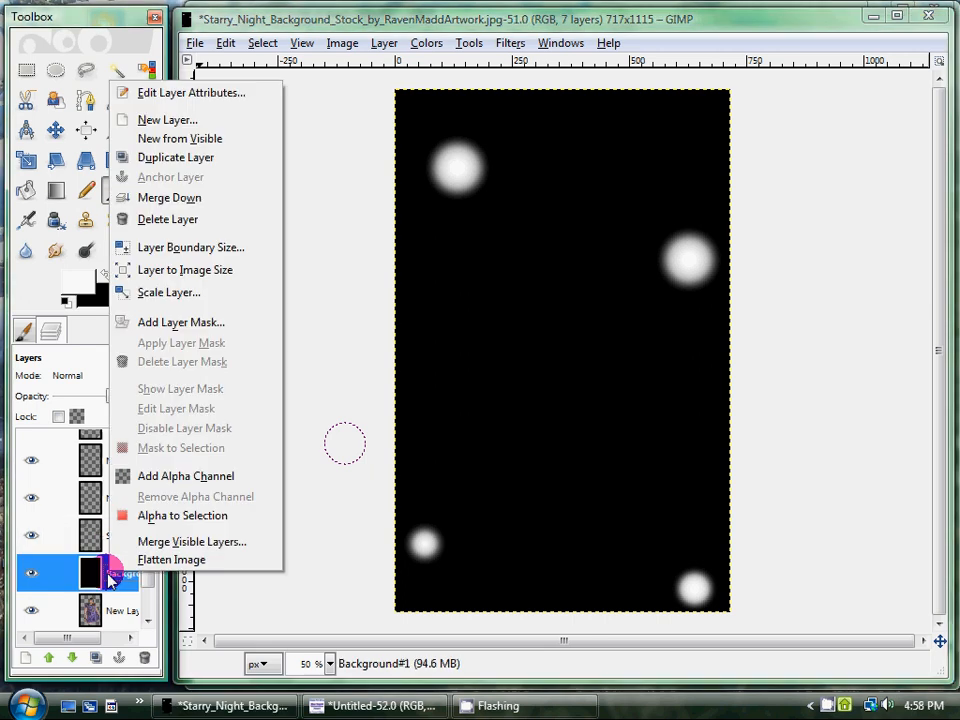
click(195, 222)
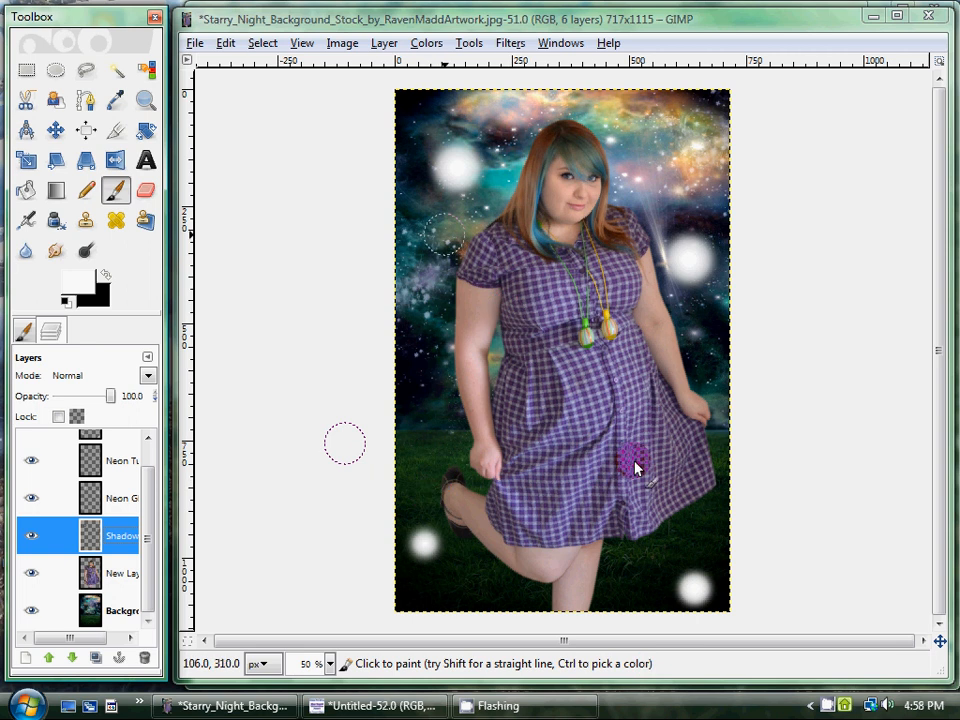
scroll(119, 510, up, 1)
scroll(119, 510, down, 1)
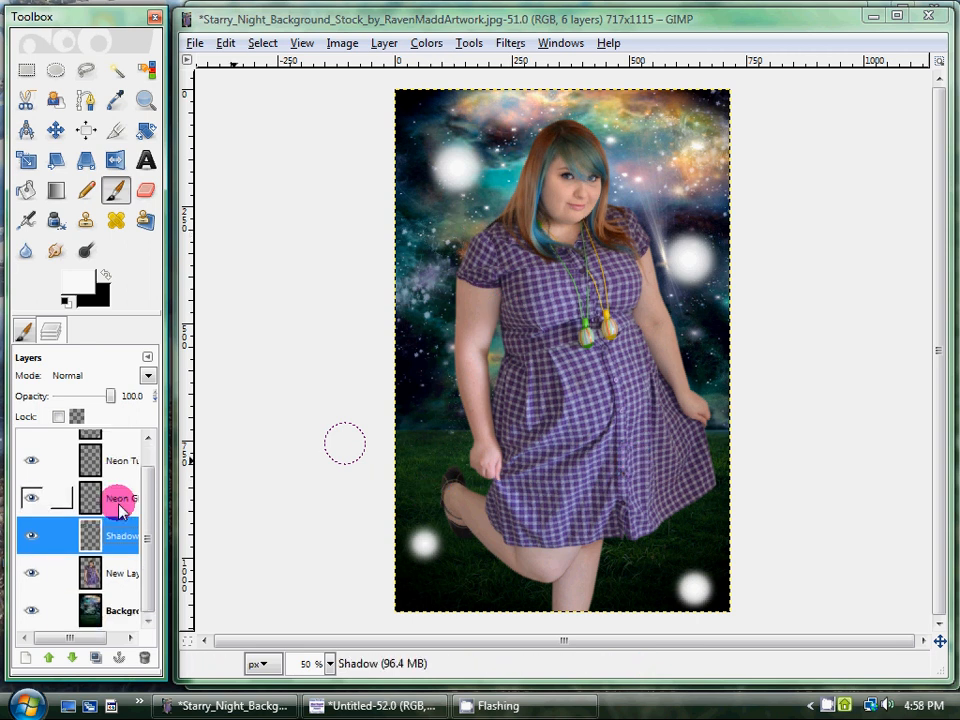
Merge the Neon Tubes layer and the Neon Glow layer down into the Shadow layer.
scroll(120, 500, up, 1)
right_click(122, 490)
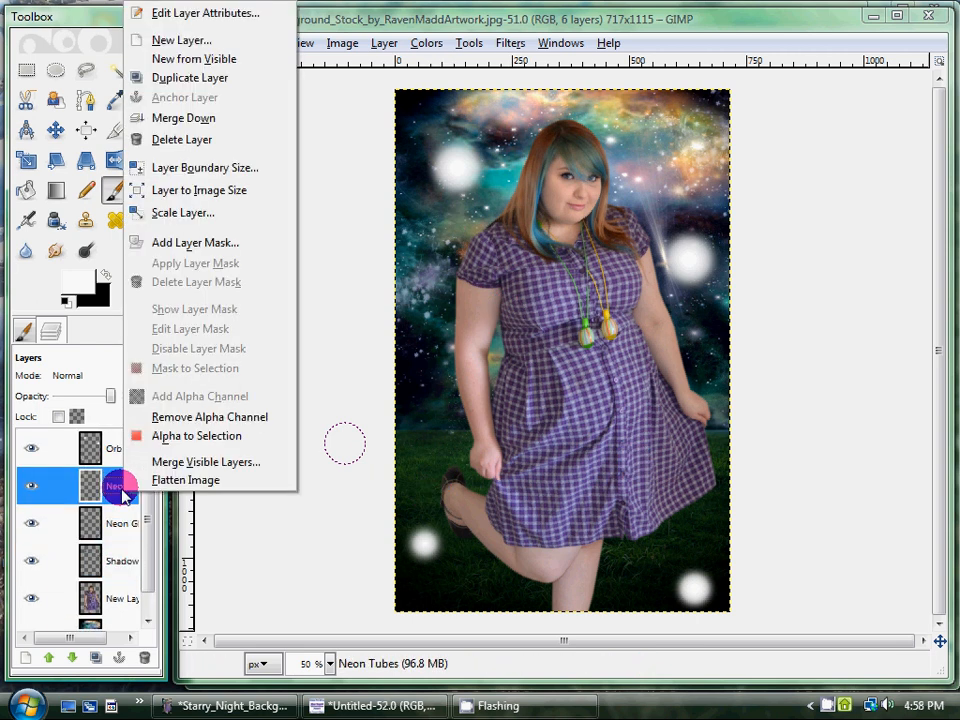
click(232, 120)
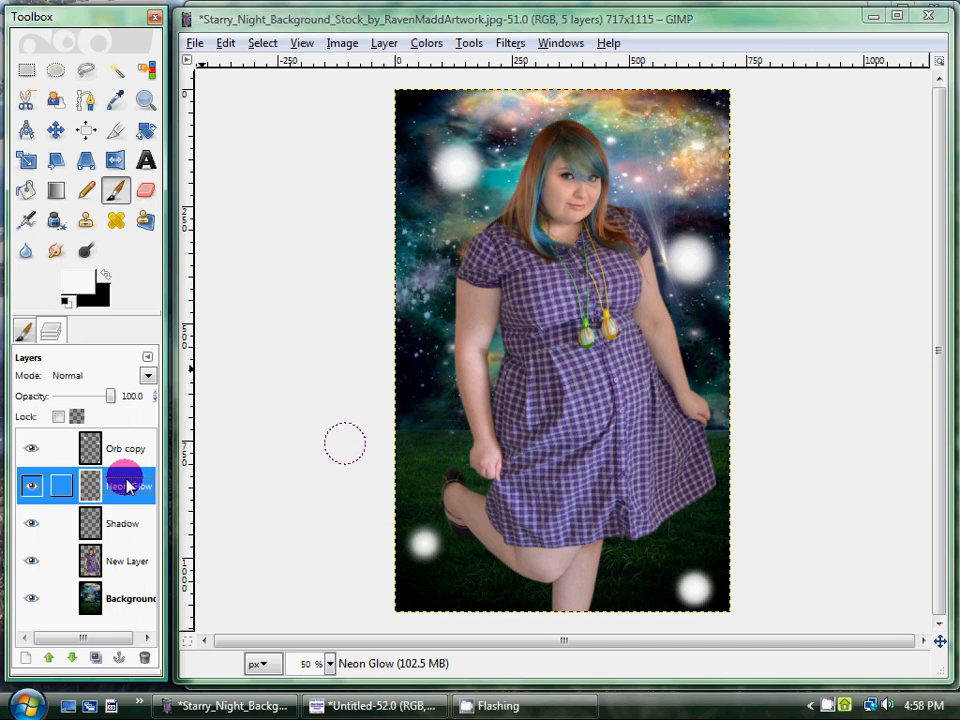
right_click(127, 487)
click(200, 118)
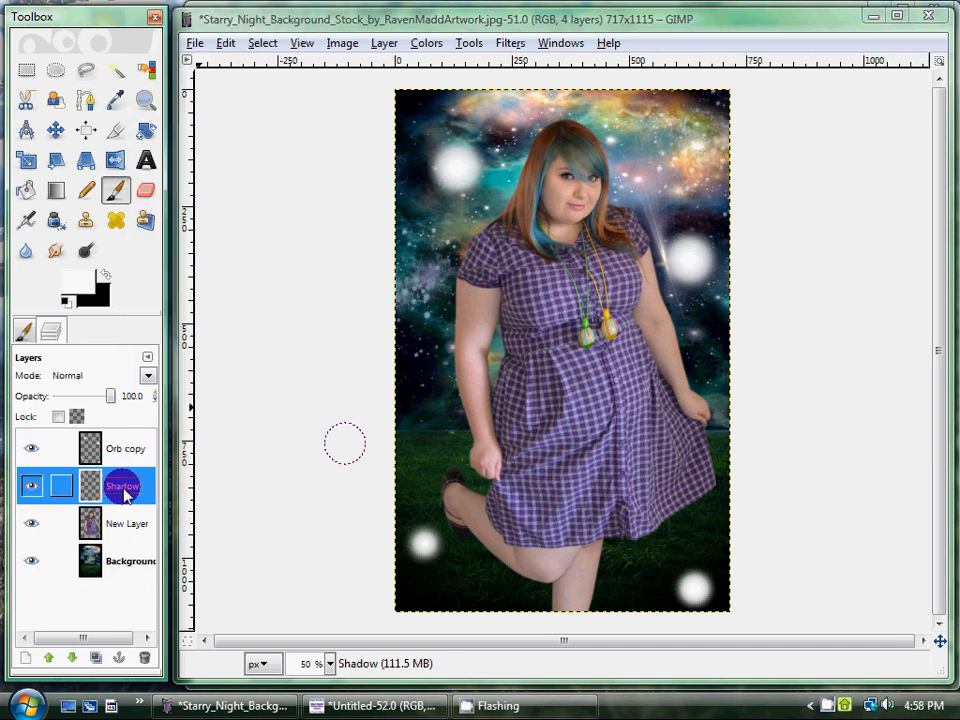
Inspect the neon rings with Orb copy hidden, show it again, and merge Orb copy down into the Shadow layer.
click(31, 448)
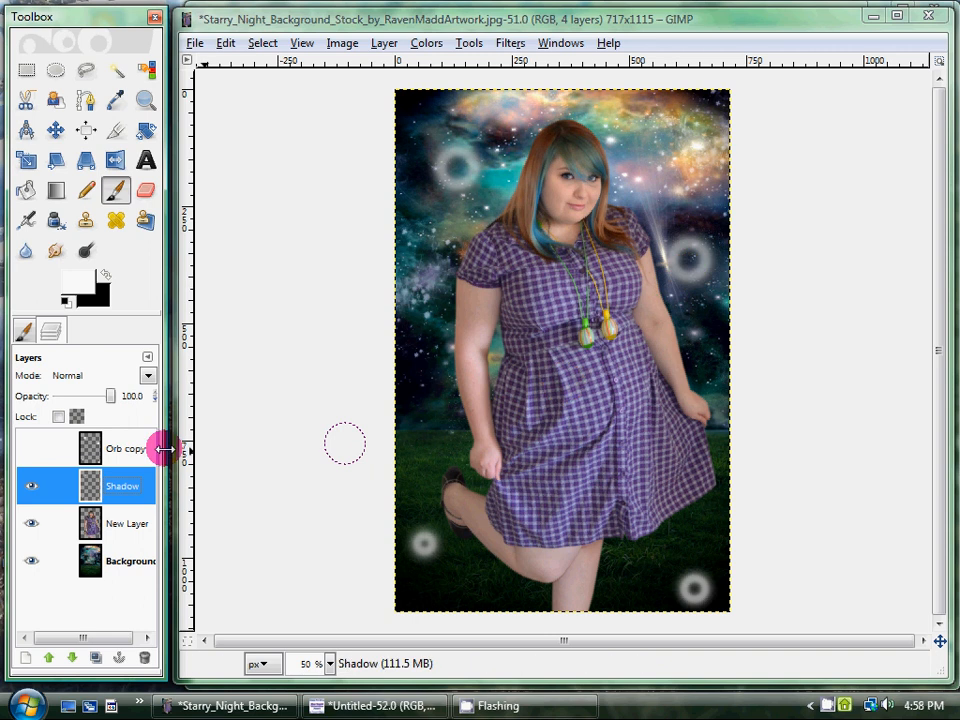
click(31, 449)
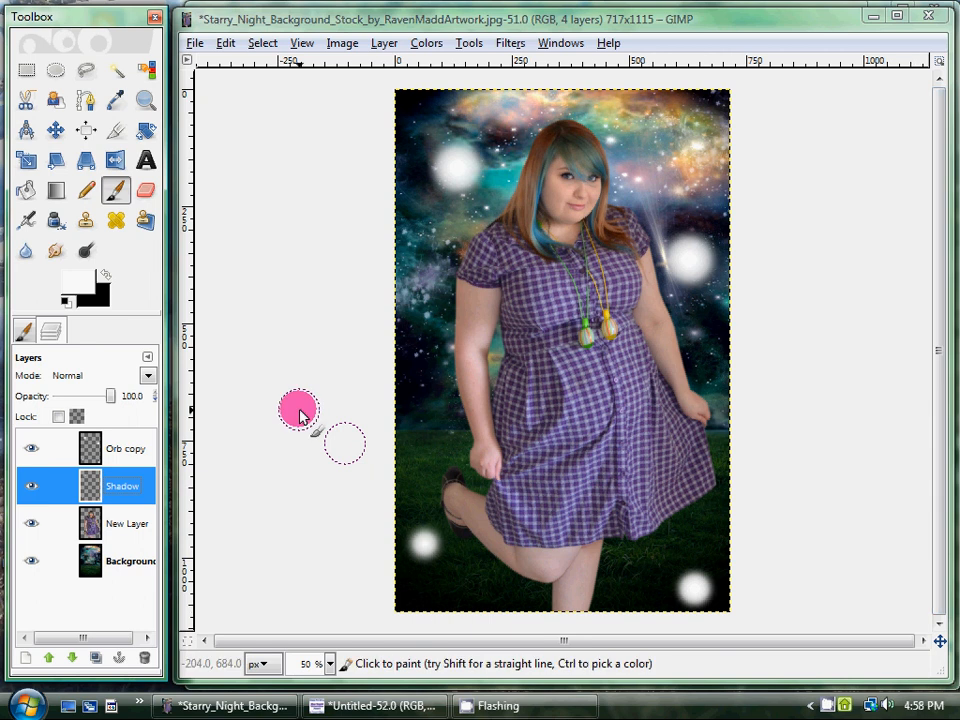
right_click(79, 450)
click(203, 122)
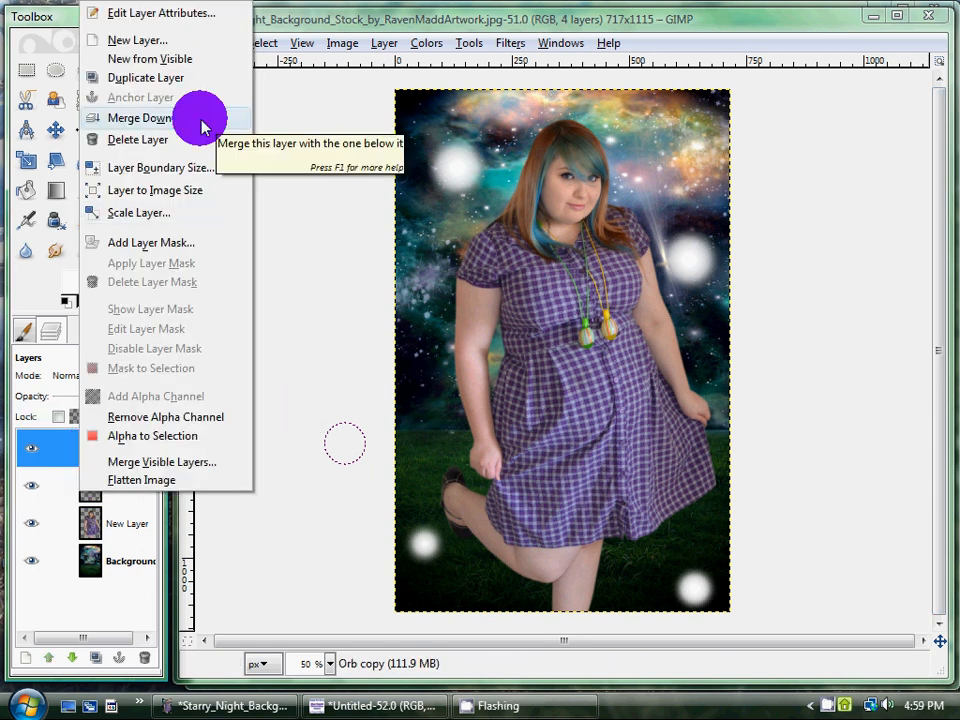
click(200, 122)
click(652, 453)
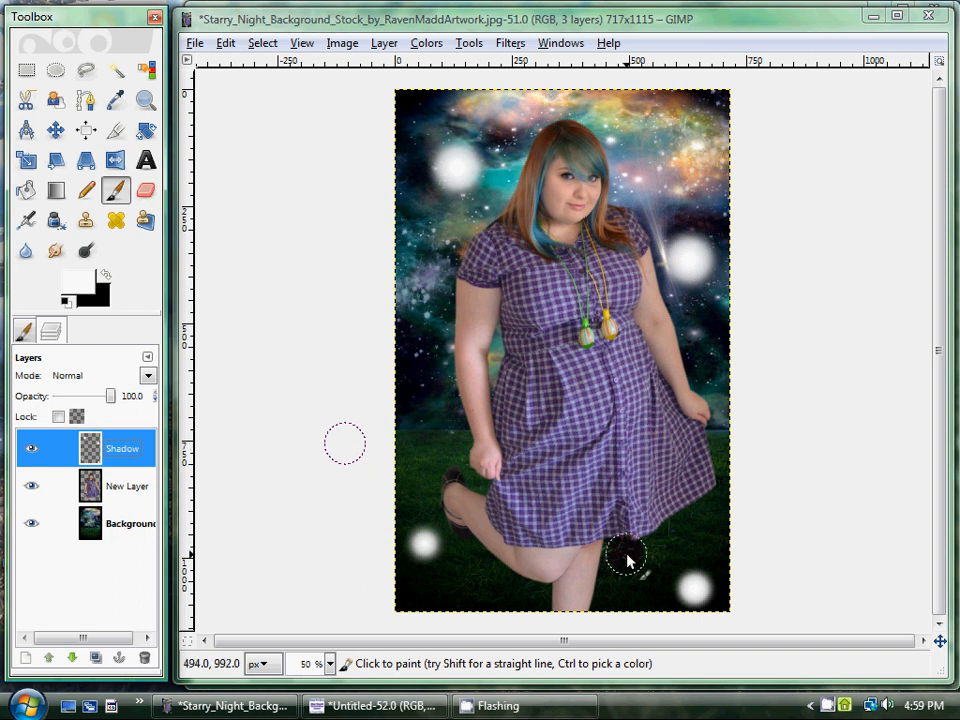
click(96, 445)
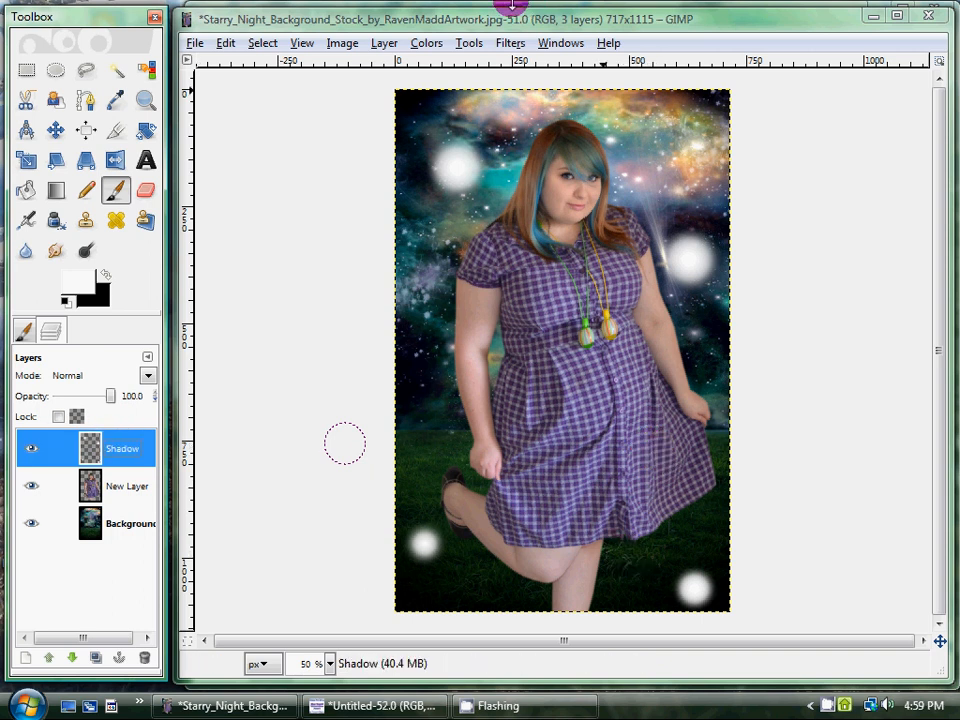
Create a transparent layer named Beam and place it directly below the Shadow layer.
click(388, 45)
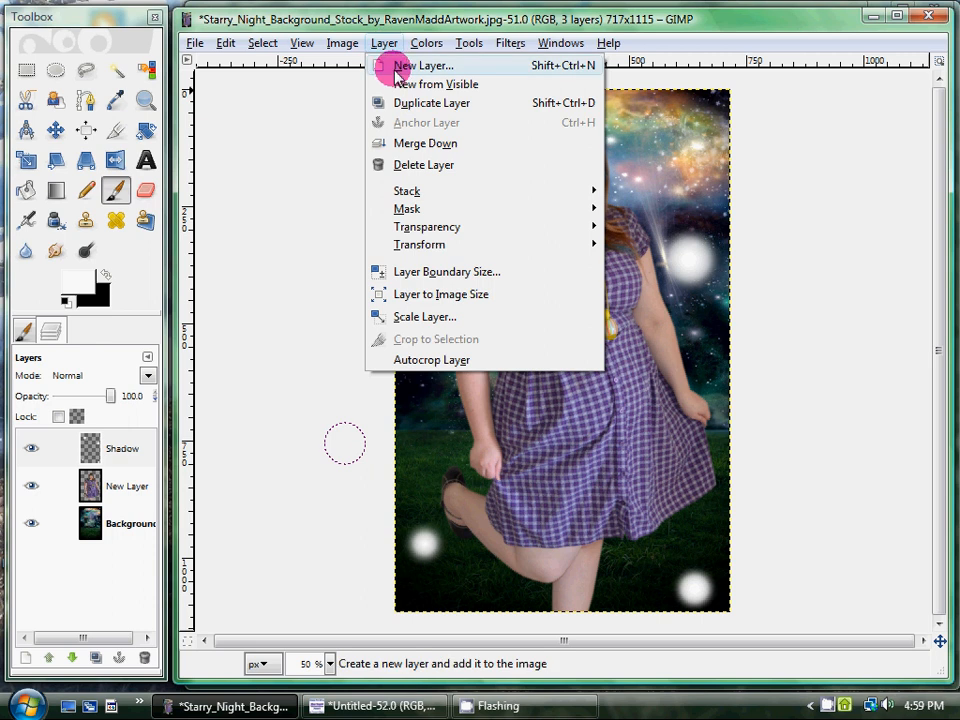
click(402, 72)
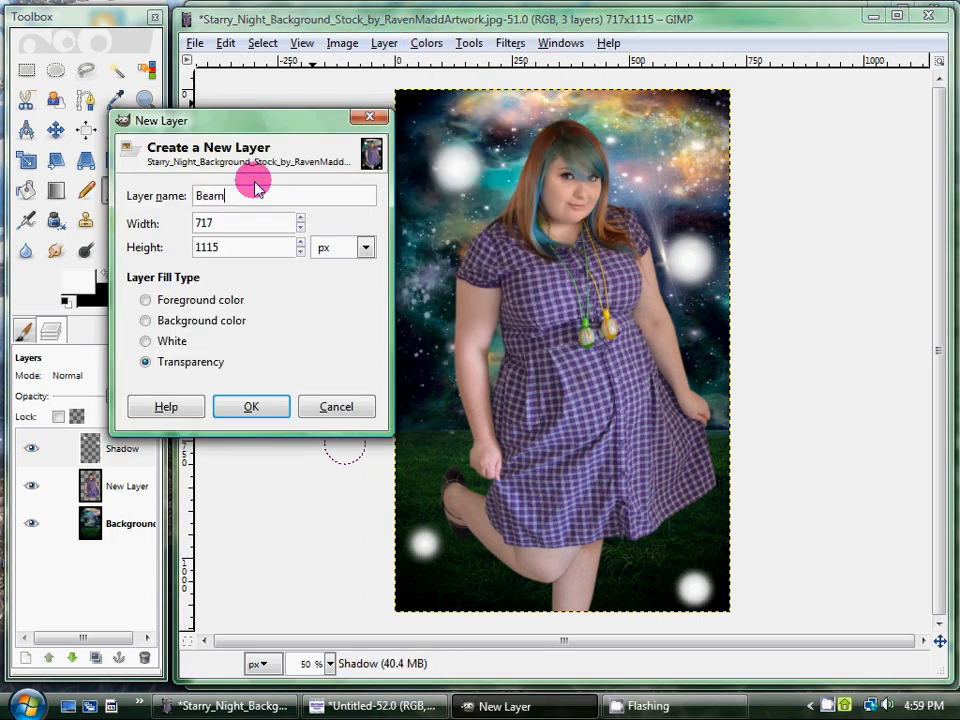
text(Beam)
key(Return)
drag(122, 441, 98, 492)
click(72, 658)
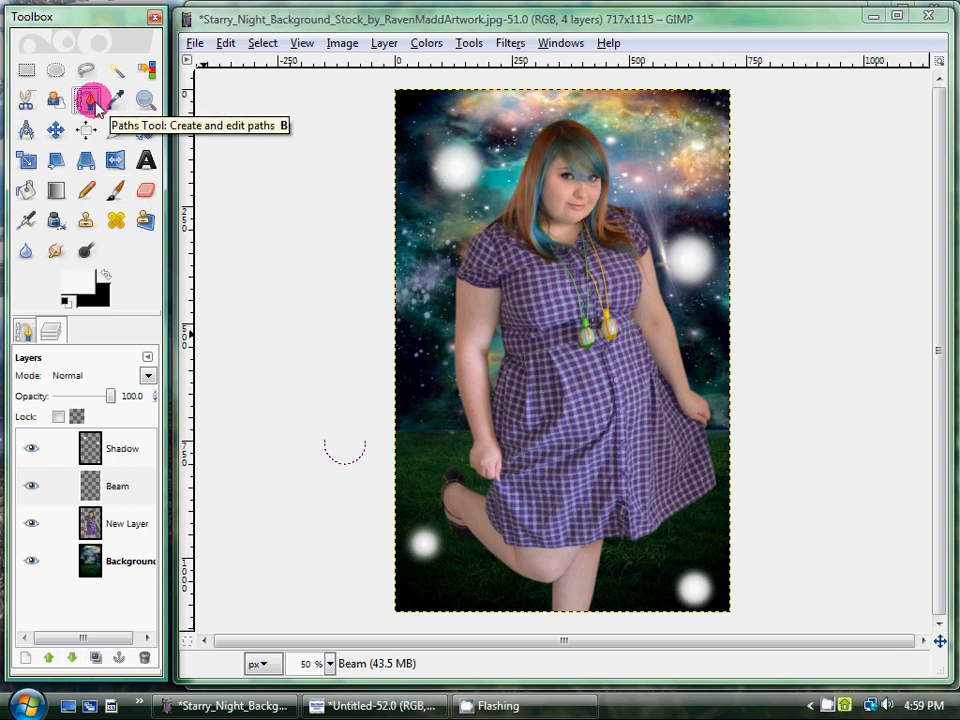
Draw a winding S-shaped path from the orb beside the woman's shoulder across her waist and legs to below the image's bottom edge.
click(93, 104)
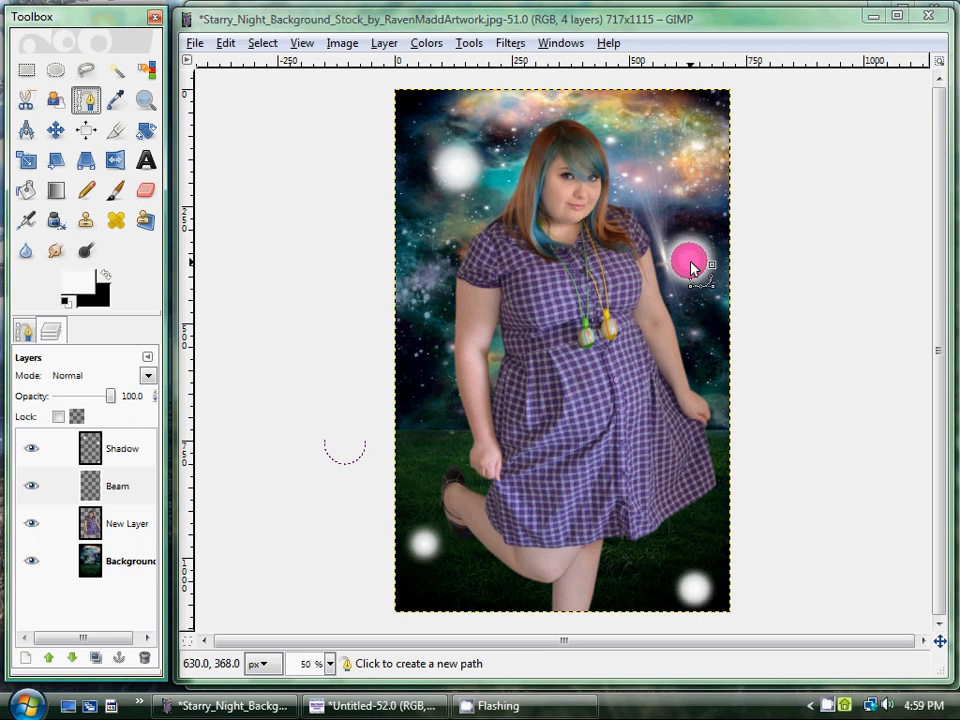
drag(690, 264, 708, 310)
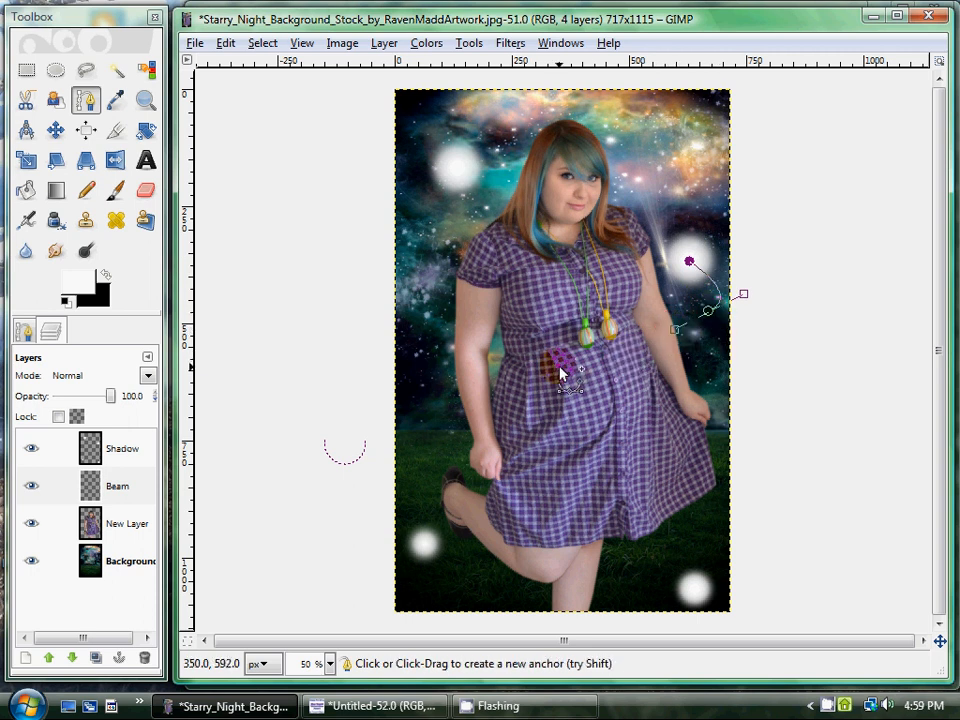
drag(497, 370, 531, 409)
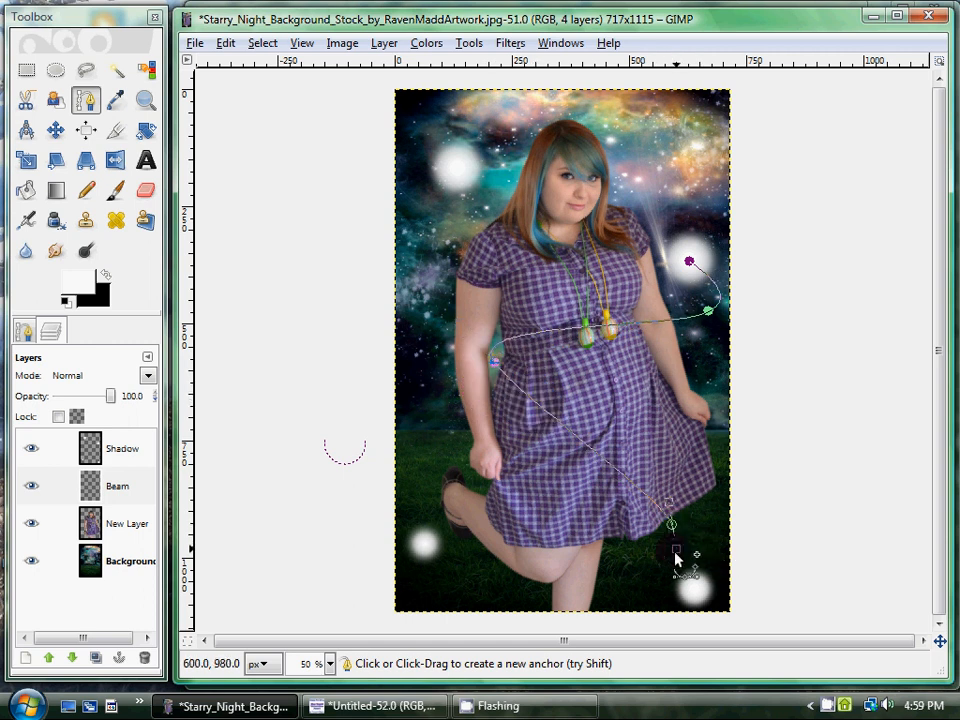
drag(676, 557, 641, 573)
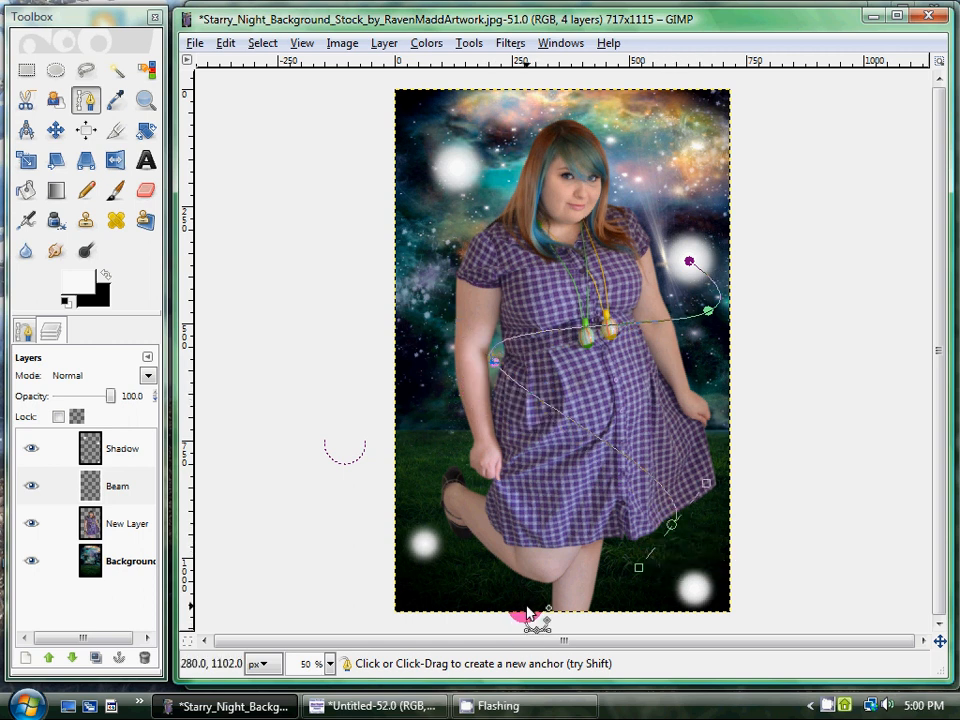
drag(526, 607, 542, 630)
click(560, 629)
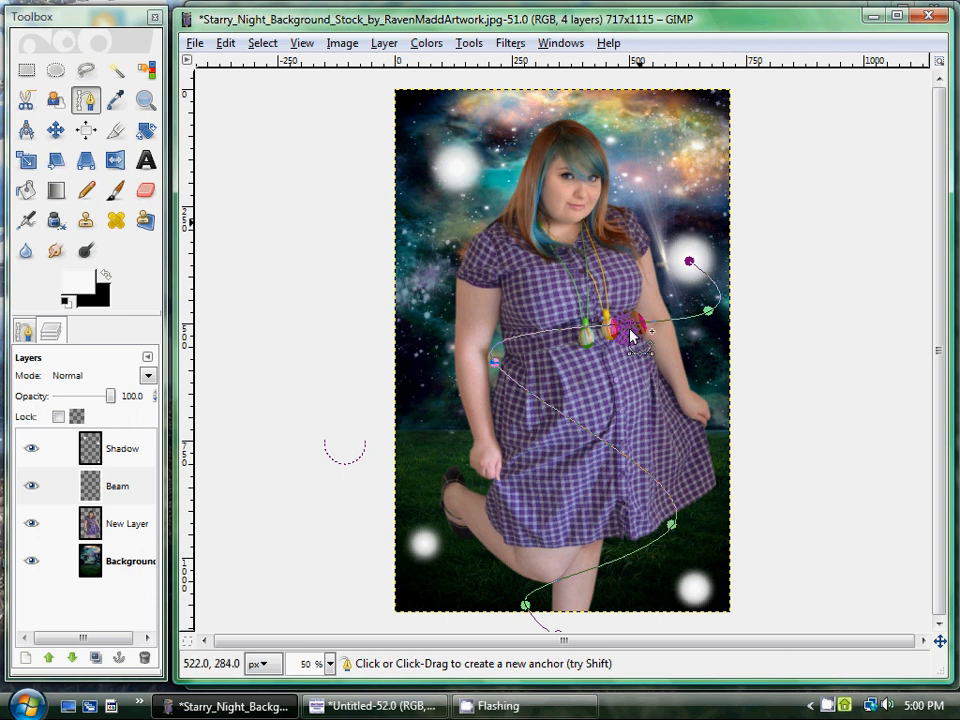
mouse_move(627, 631)
mouse_down()
mouse_move(593, 631)
mouse_move(660, 631)
mouse_move(617, 632)
mouse_up()
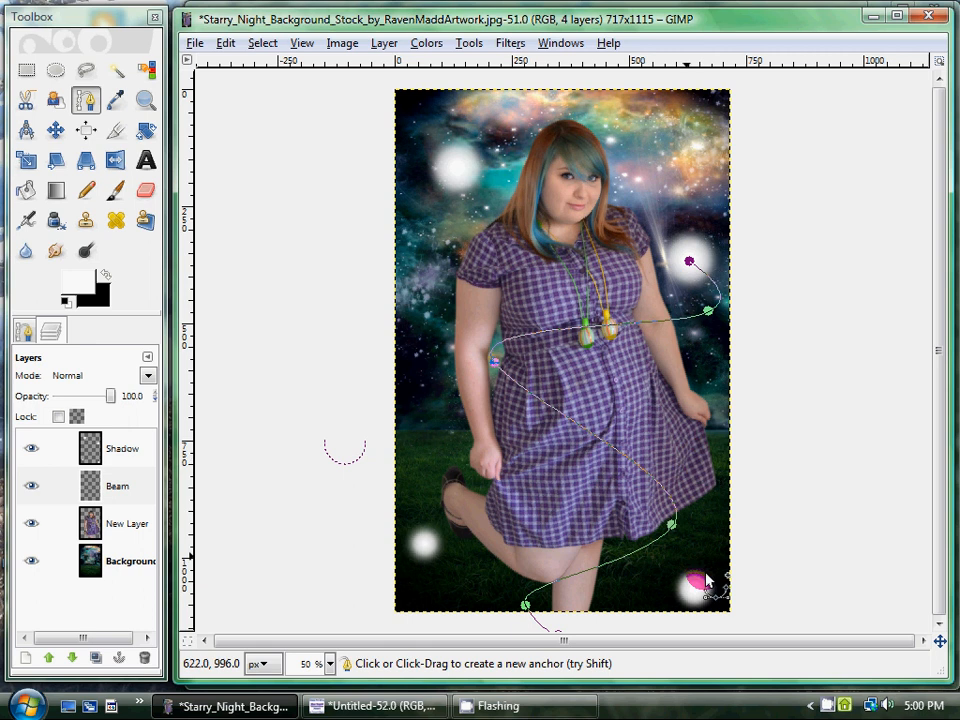
Stroke the S-shaped path on the Beam layer with a solid white 6 px line and leave the path.
click(228, 45)
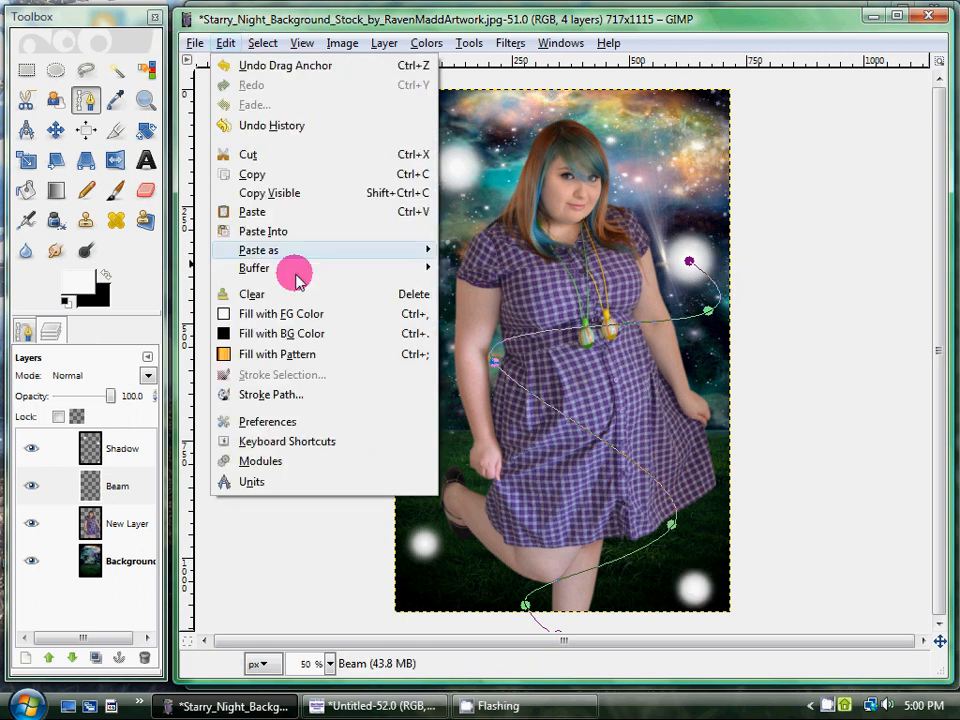
click(330, 393)
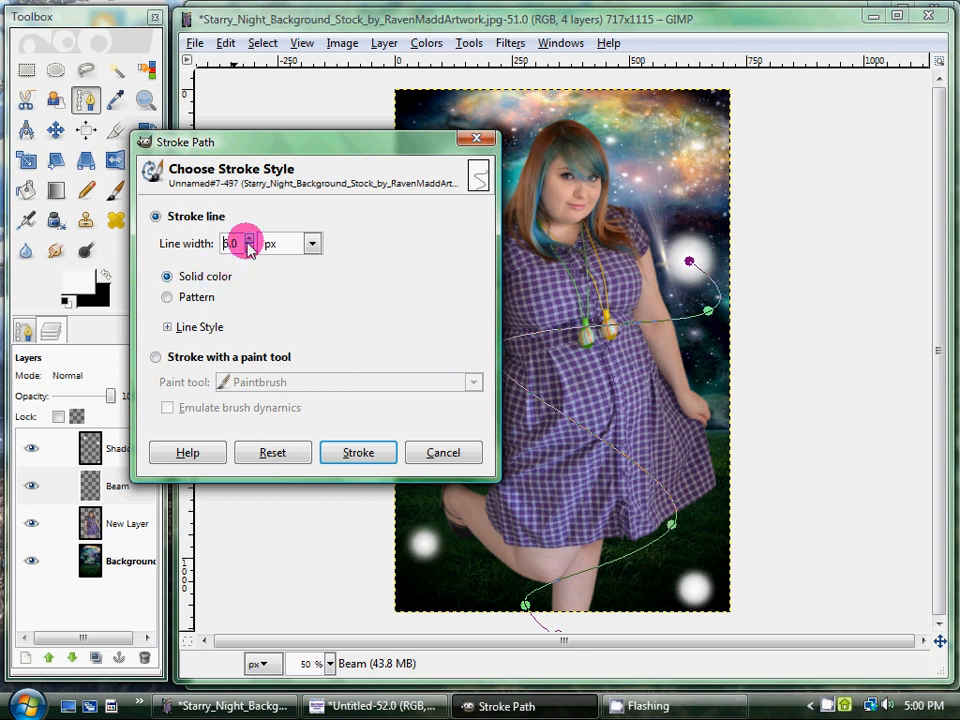
click(357, 455)
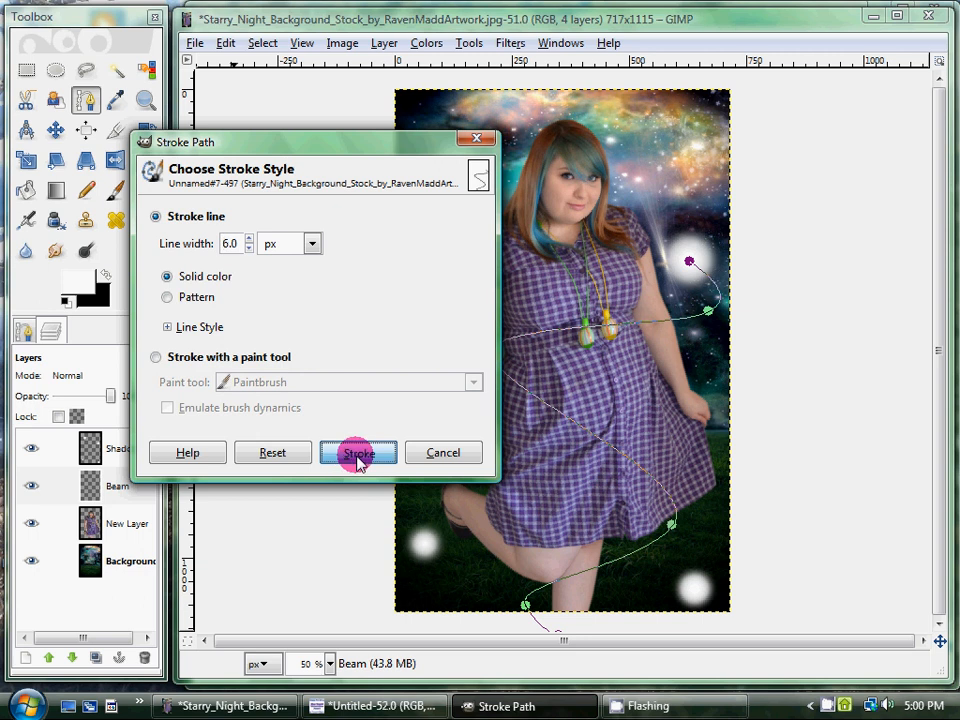
click(360, 461)
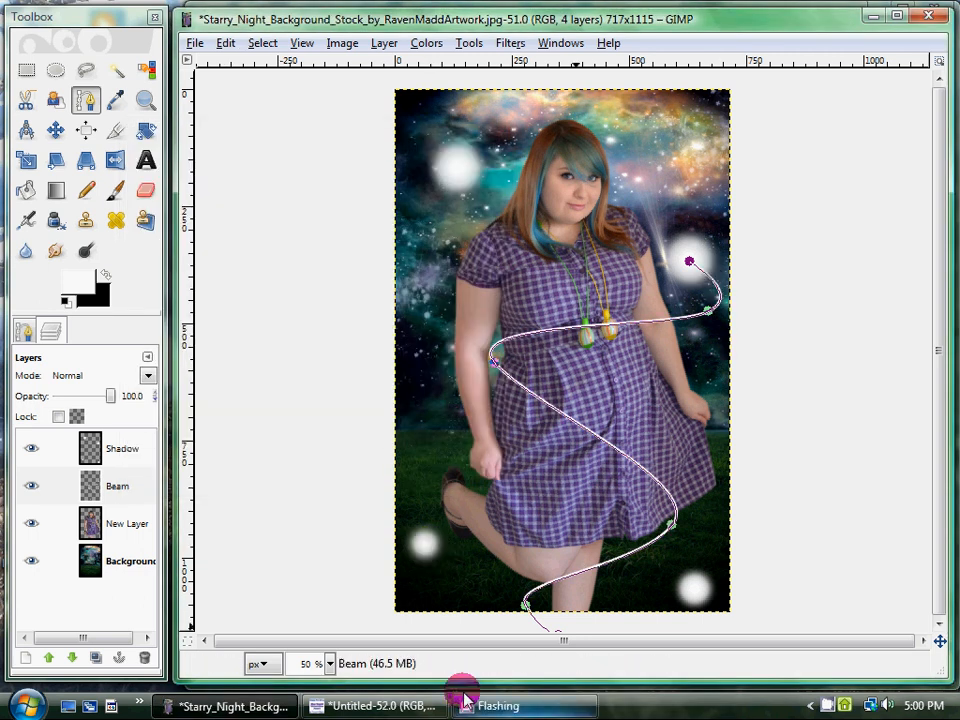
click(90, 73)
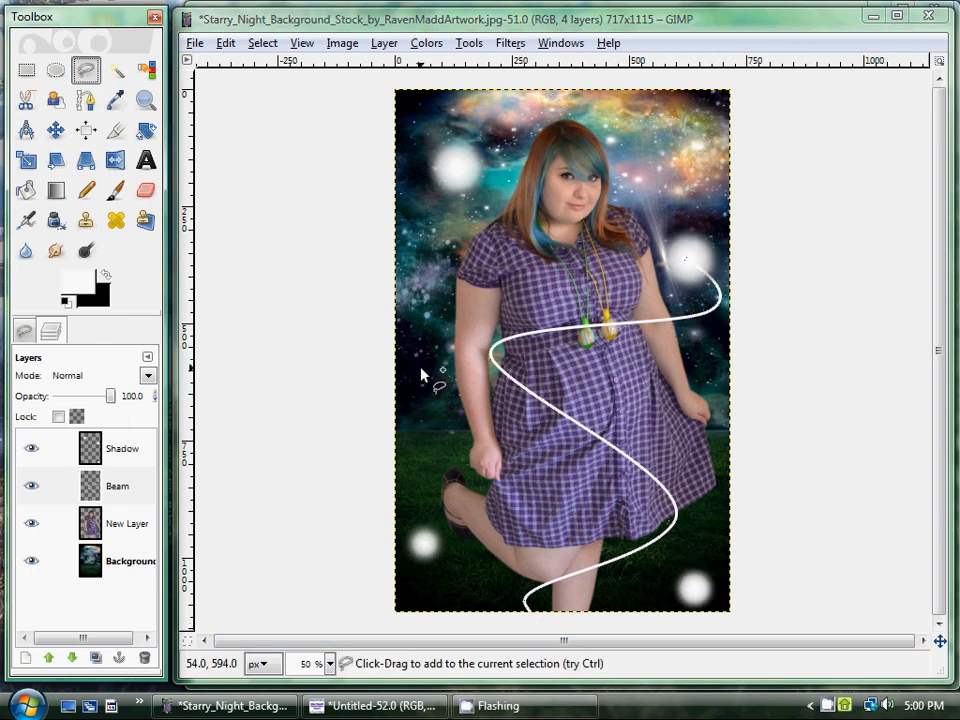
Draw a second winding path from below the image's bottom edge, across the woman's body, up to the upper-left orb.
click(85, 100)
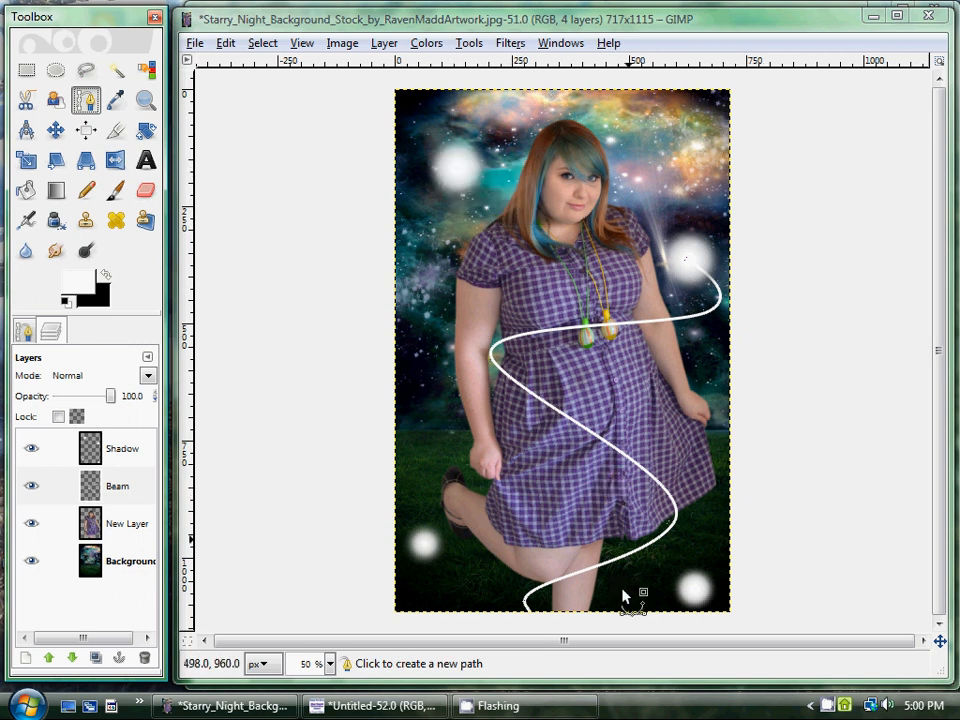
click(600, 630)
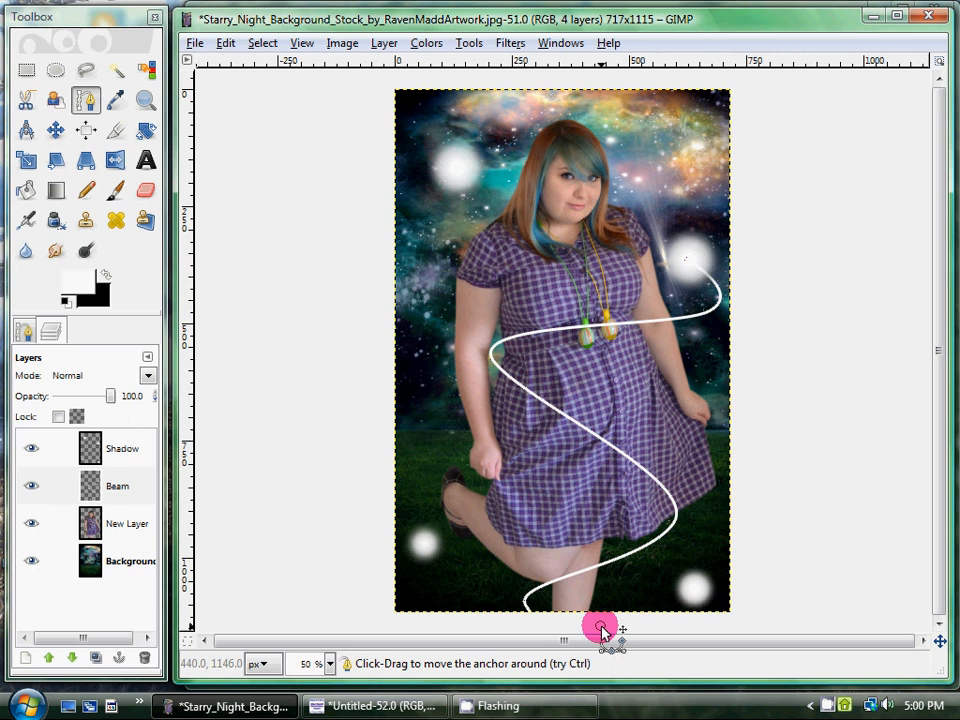
drag(642, 584, 612, 550)
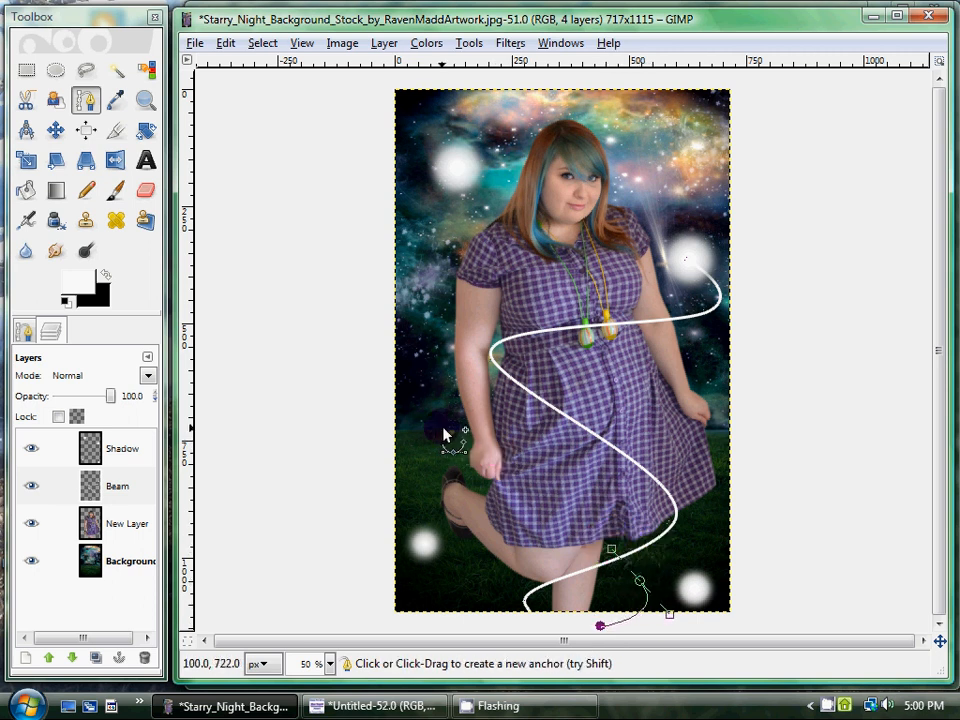
drag(443, 430, 465, 395)
drag(541, 293, 454, 168)
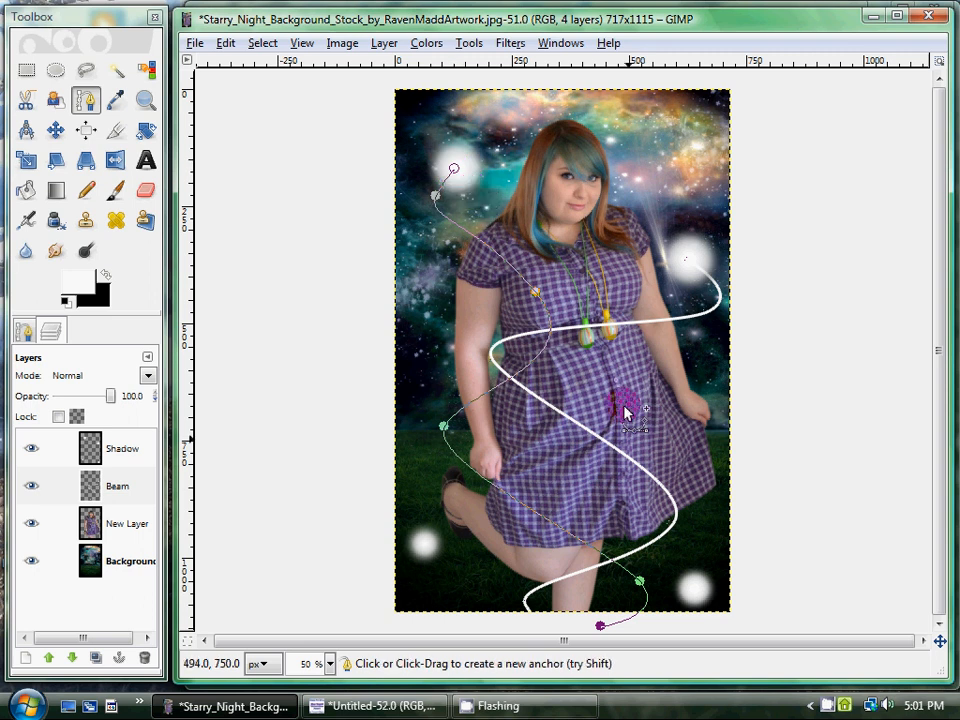
Stroke the path to the upper-left orb with a solid white line and leave the path.
click(261, 44)
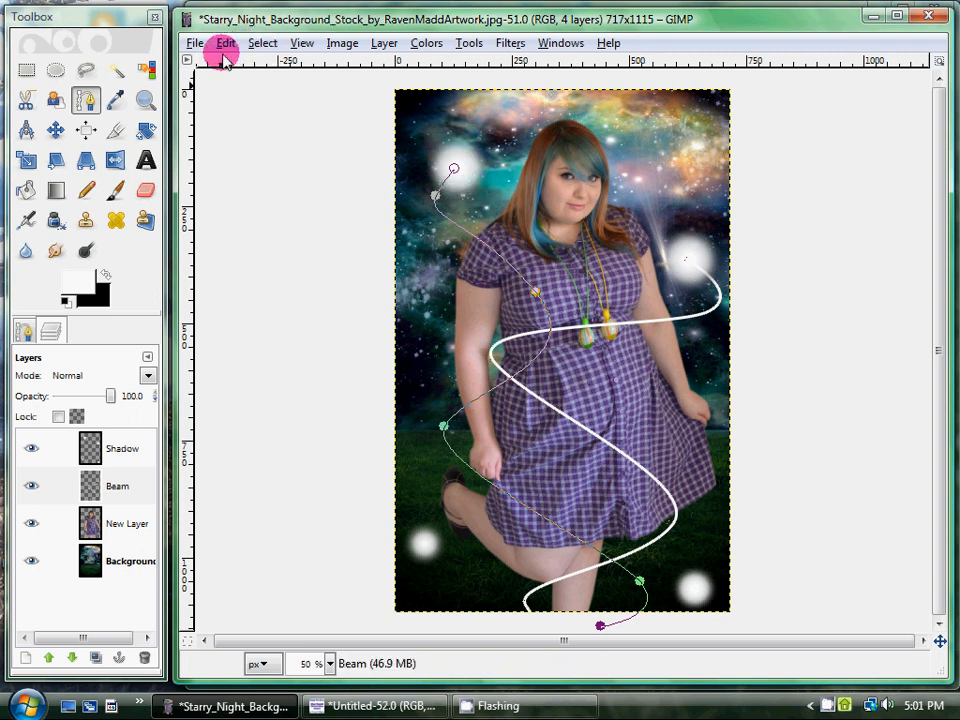
click(224, 47)
click(248, 394)
click(399, 477)
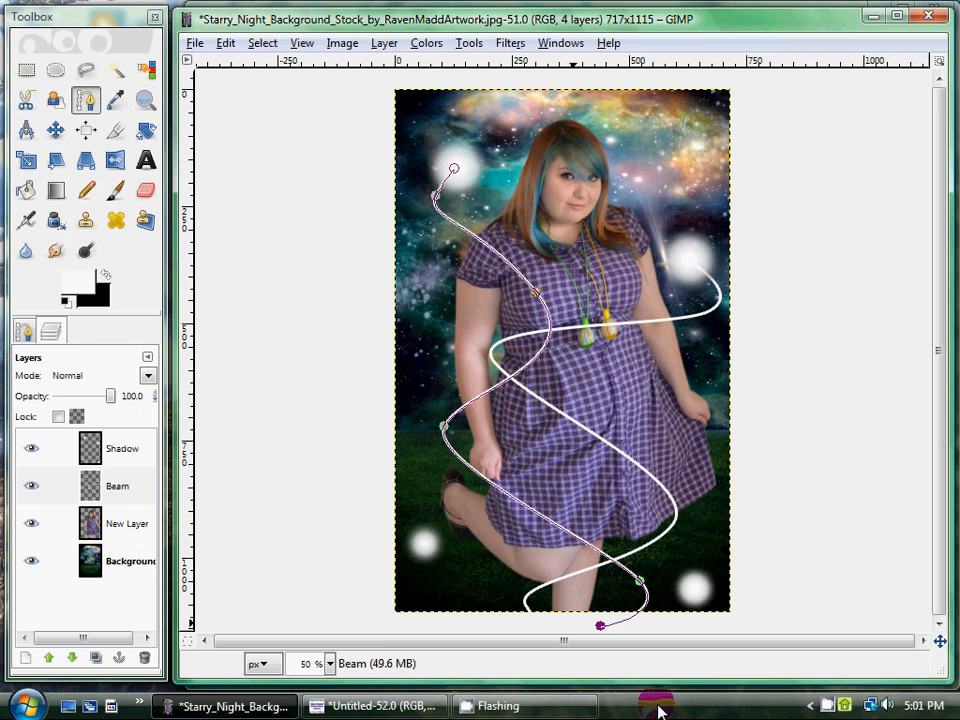
click(87, 72)
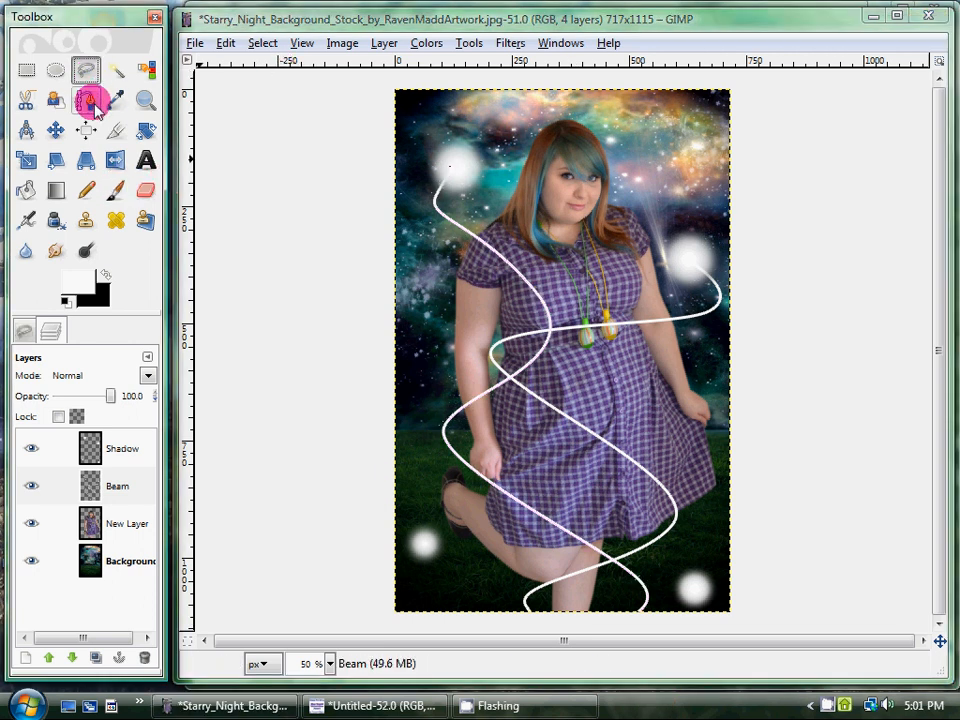
Draw a short curved path from the lower-left orb down past the image's bottom edge.
click(90, 101)
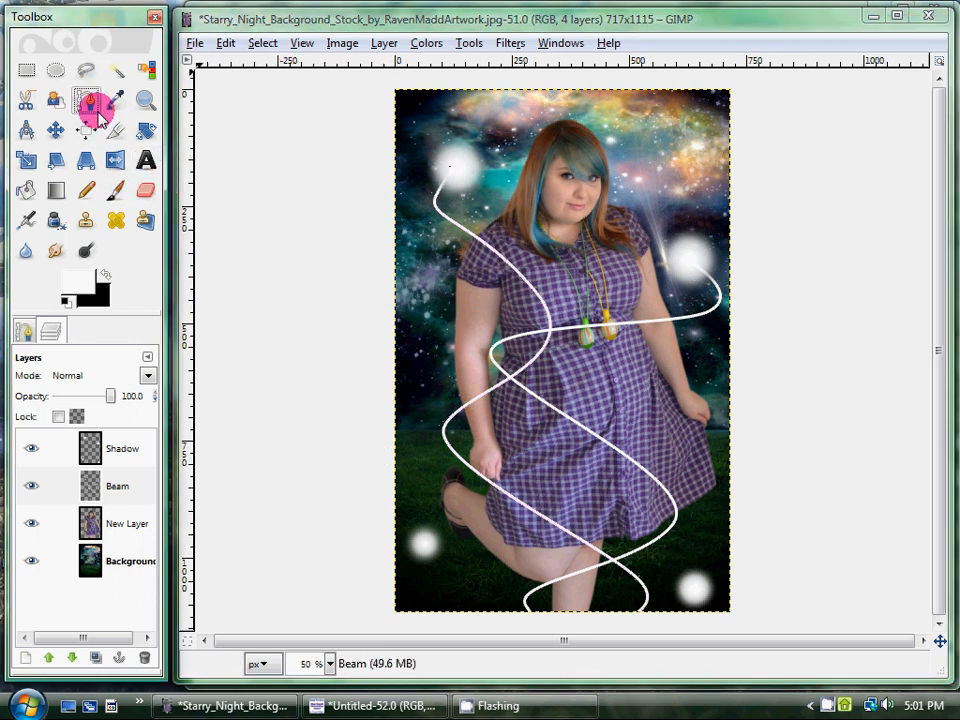
click(425, 545)
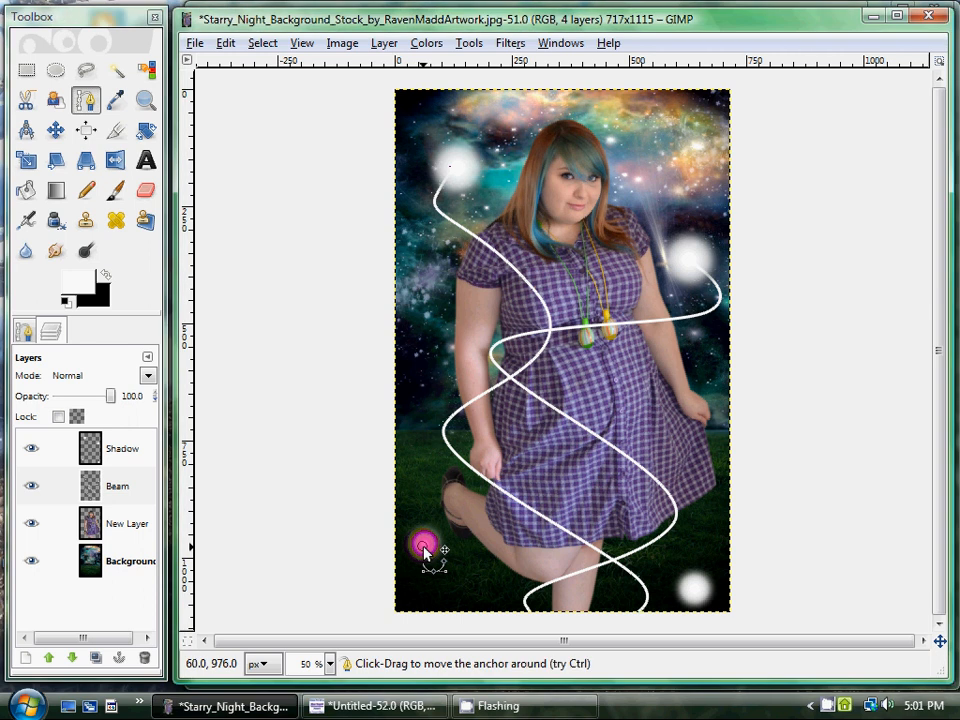
click(405, 600)
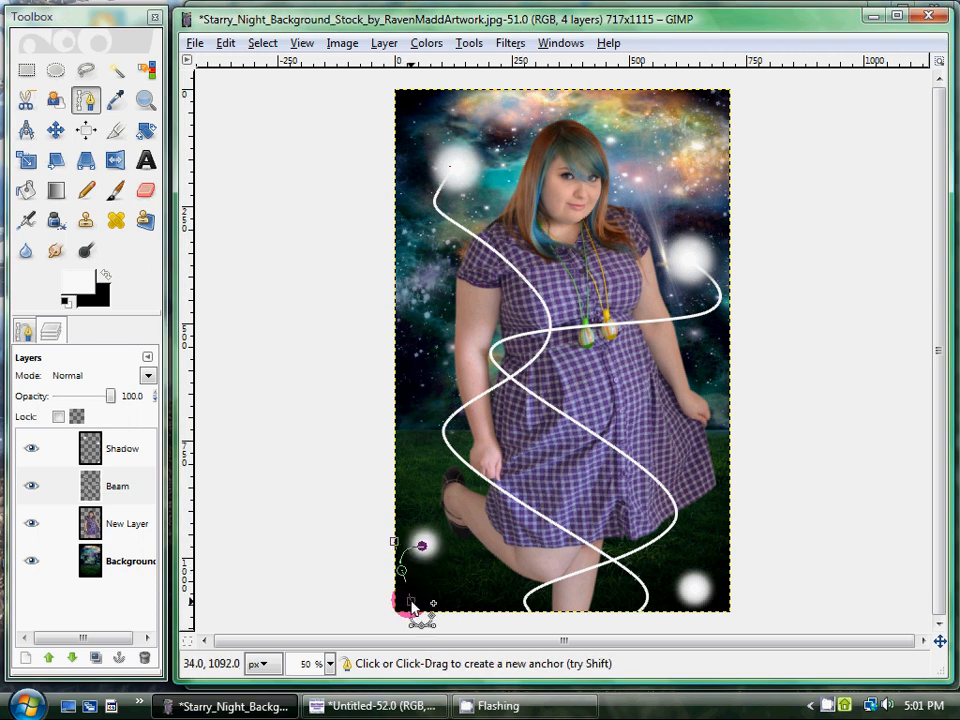
drag(411, 603, 441, 621)
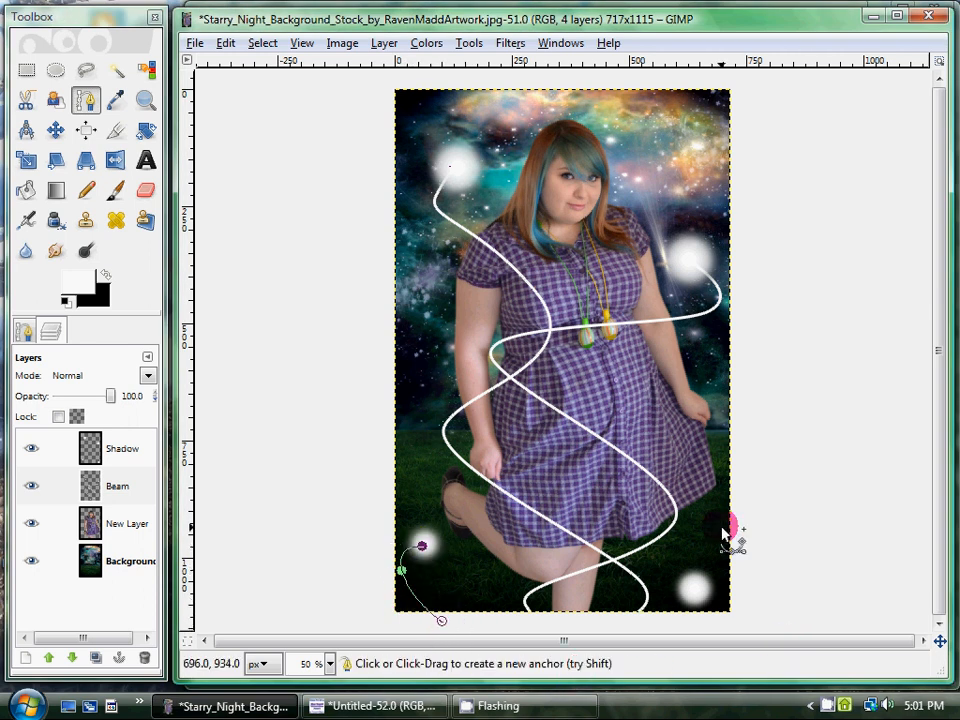
Stroke the short path at the lower-left orb with a solid white line and leave the path.
click(230, 46)
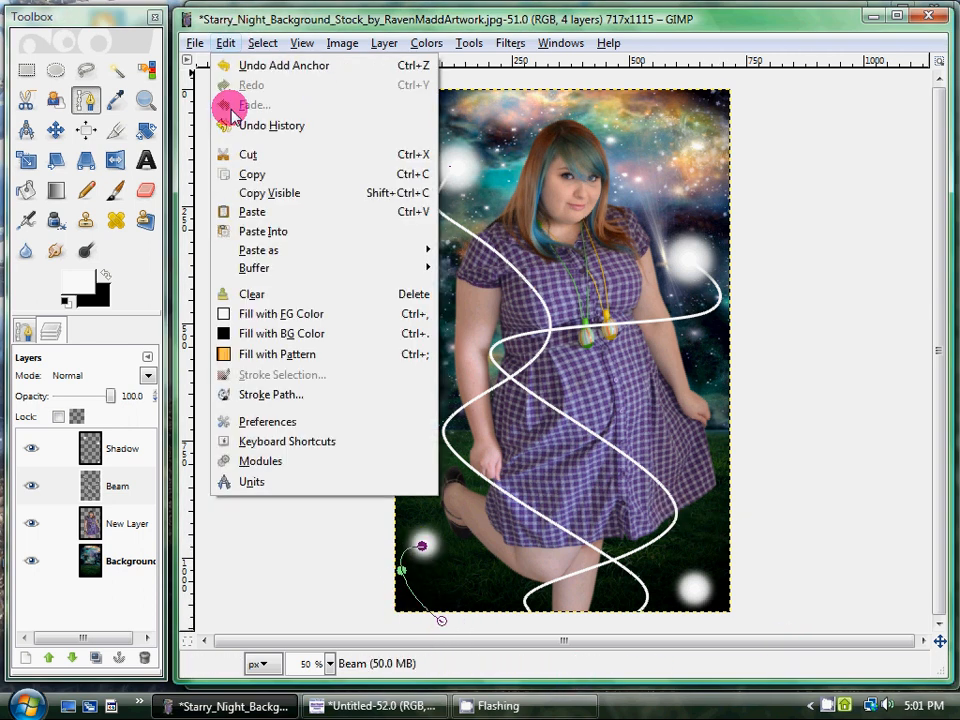
click(252, 394)
click(258, 344)
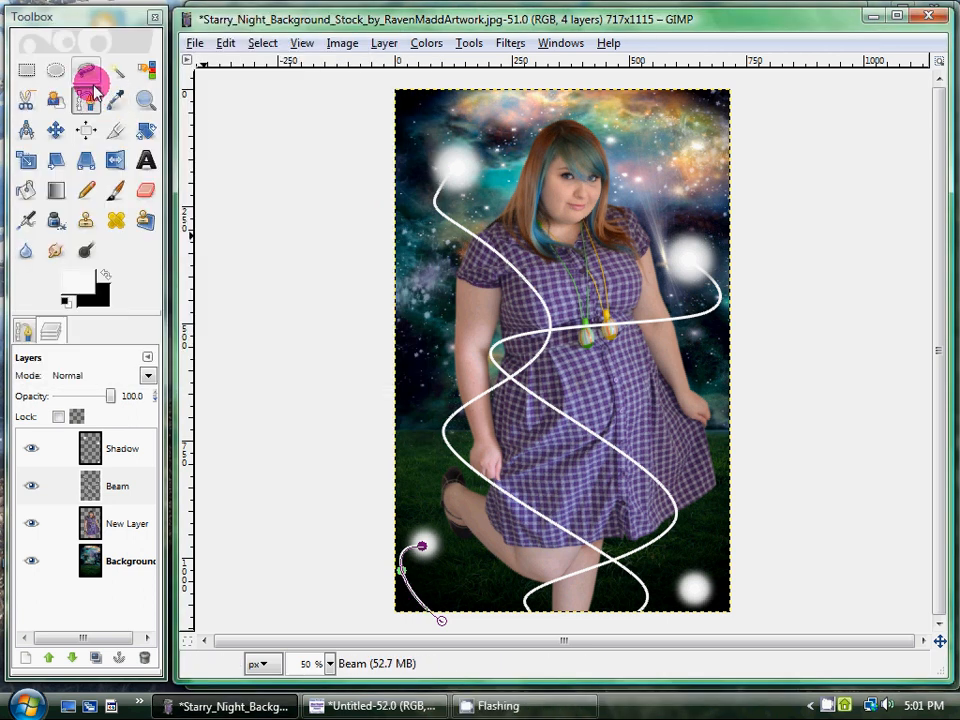
click(86, 99)
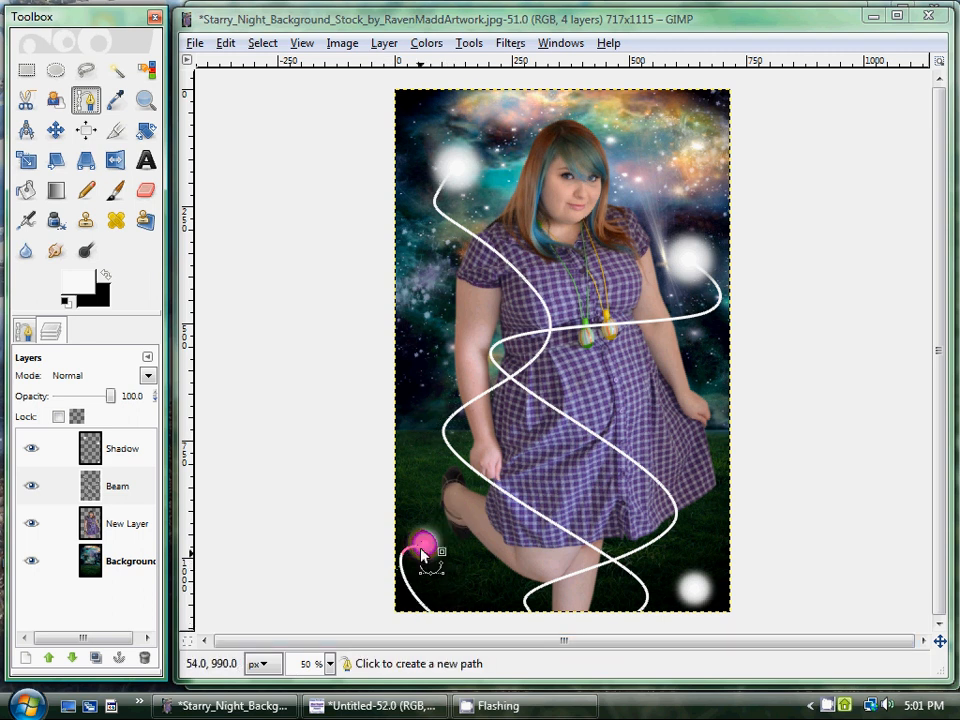
click(90, 70)
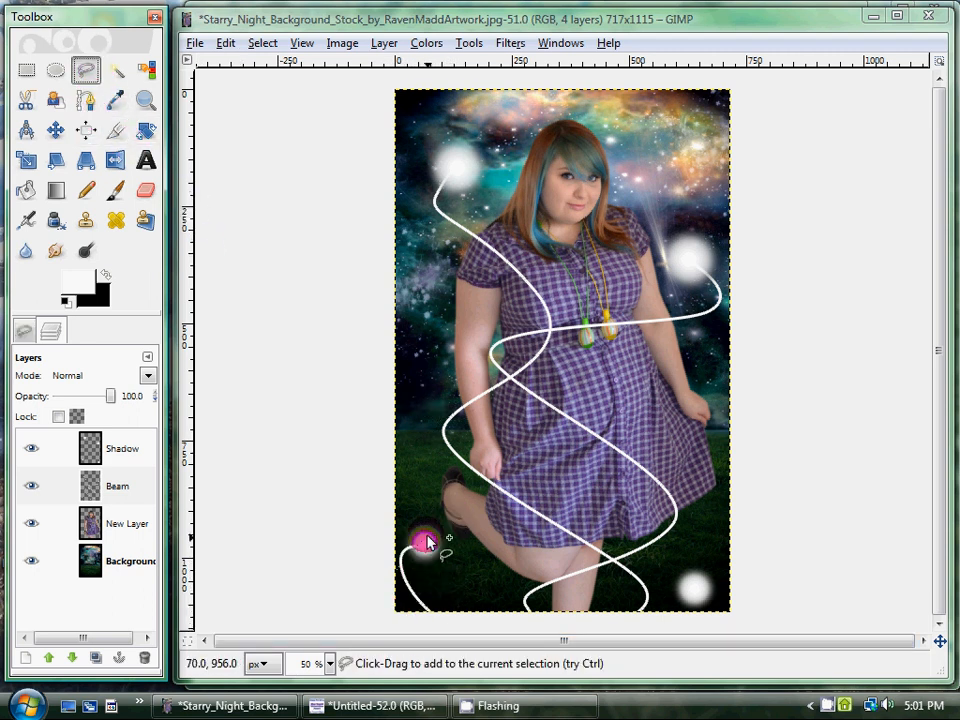
mouse_move(447, 630)
mouse_down()
mouse_move(433, 565)
mouse_move(420, 597)
mouse_up()
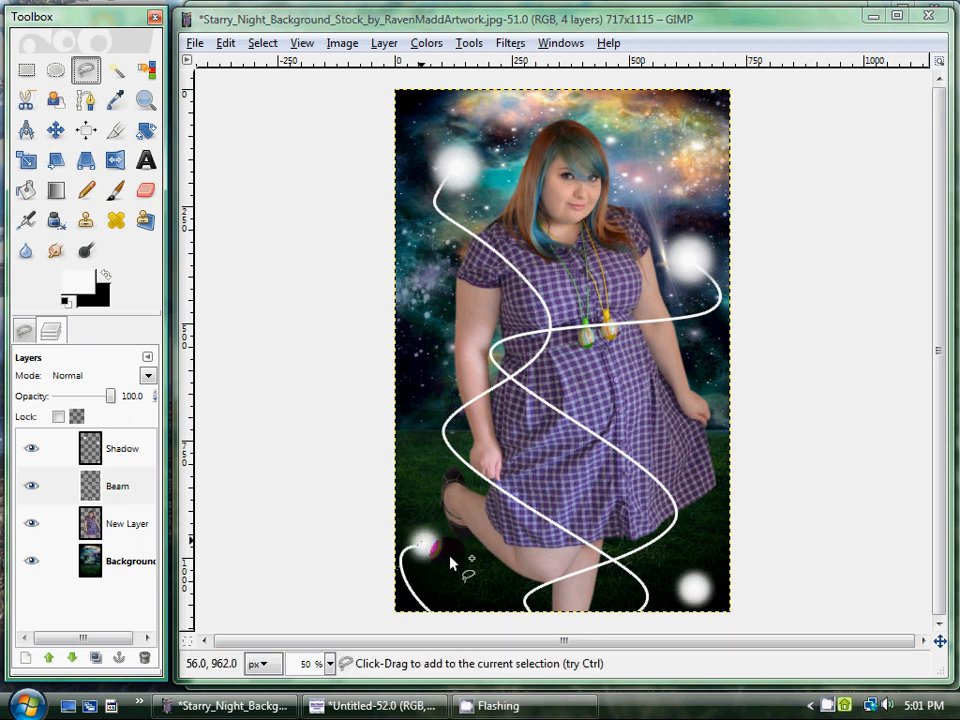
Draw a straight path from the lower-right orb up past the image's right edge and stroke it with a solid white line.
click(84, 101)
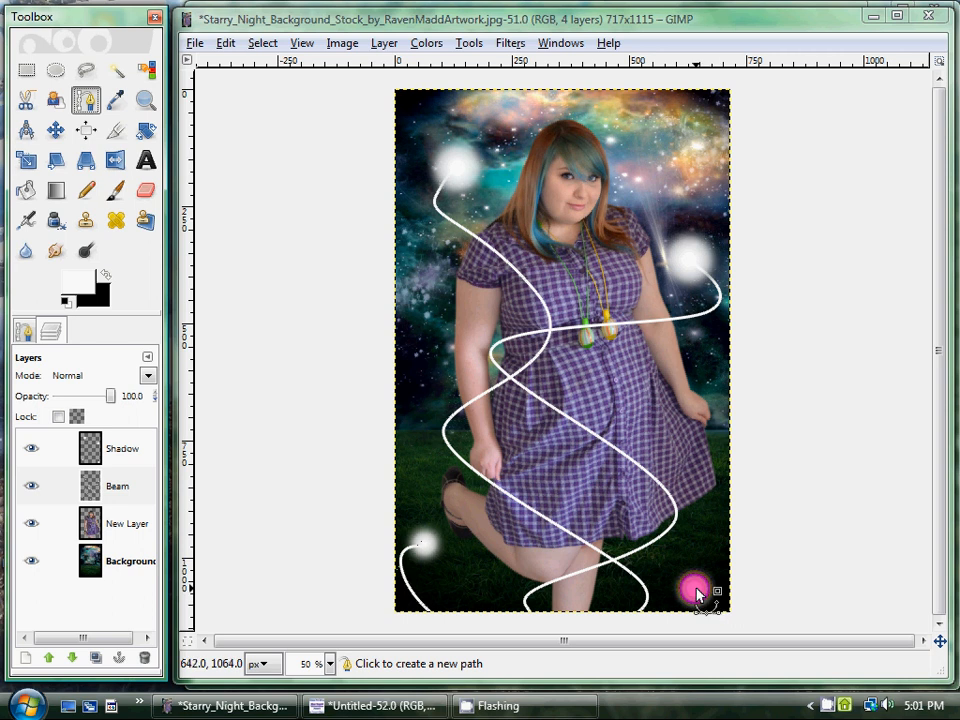
drag(696, 589, 760, 540)
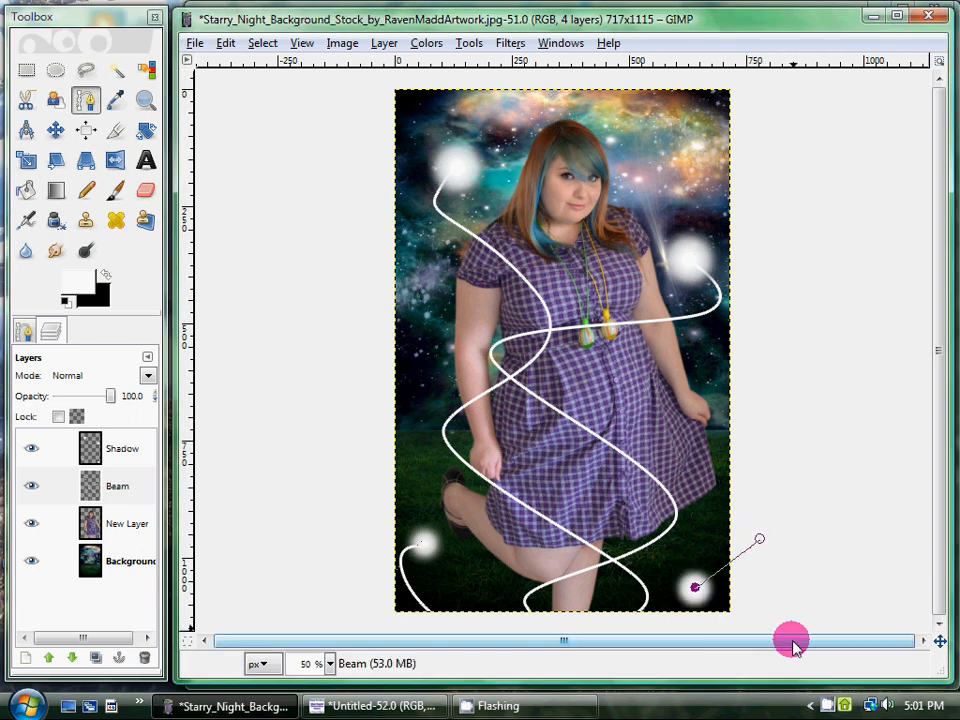
click(226, 43)
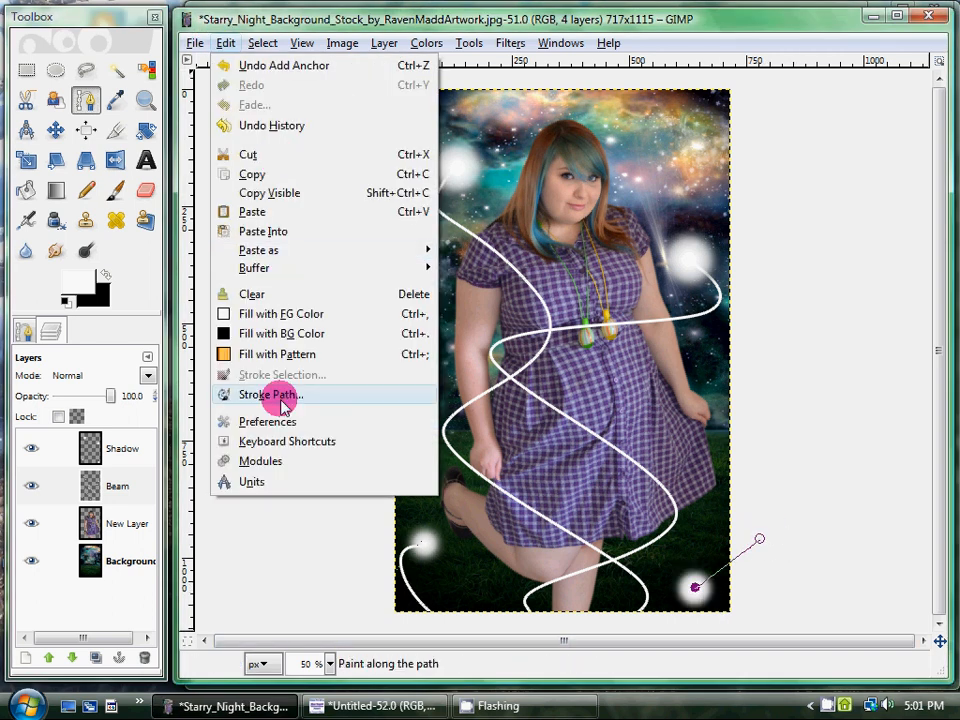
click(232, 396)
click(247, 345)
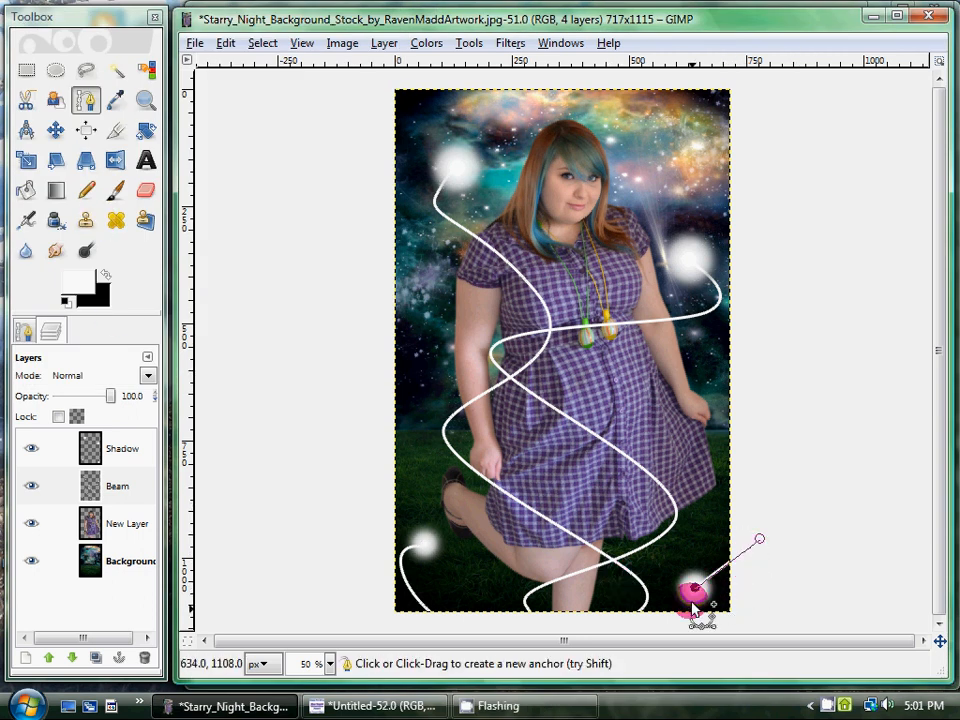
click(582, 464)
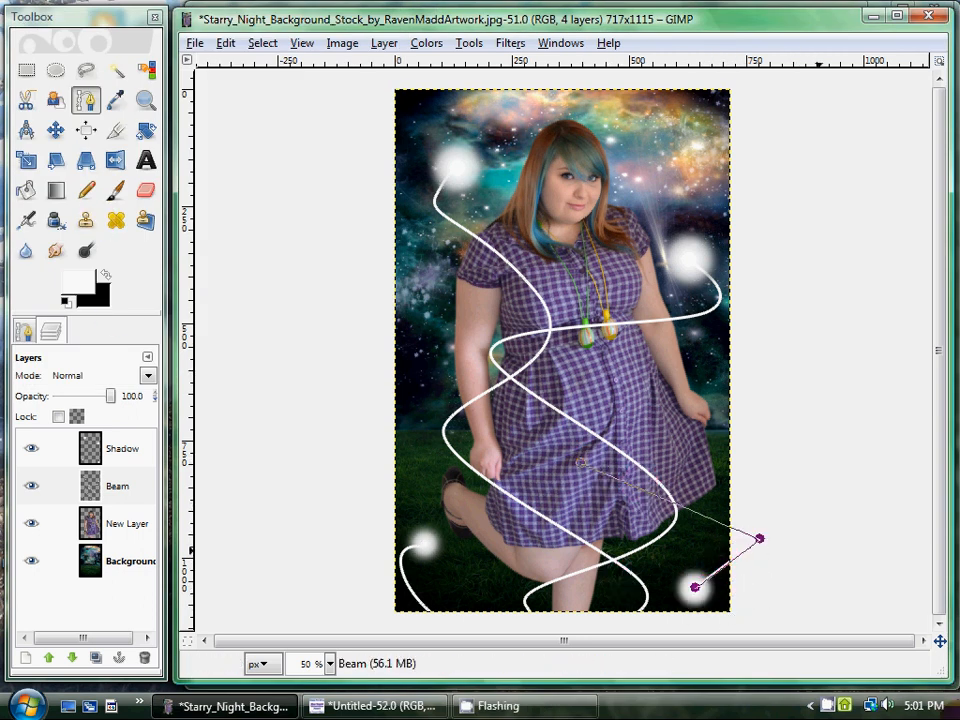
Leave the path and repeat the Neon effect with the same settings on the Beam layer.
click(757, 537)
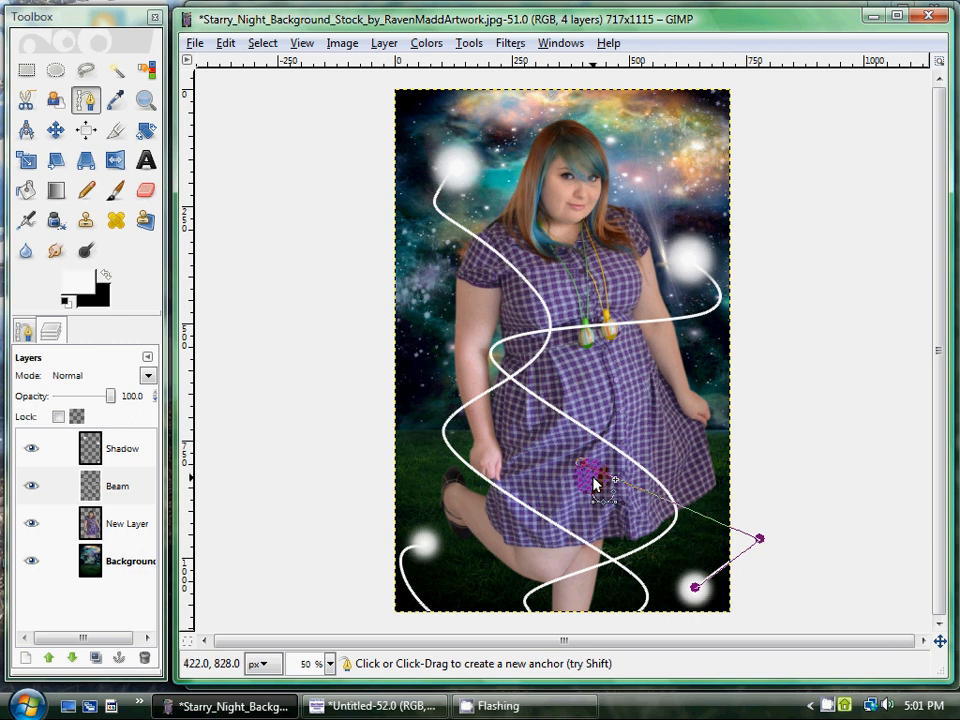
click(85, 77)
click(87, 82)
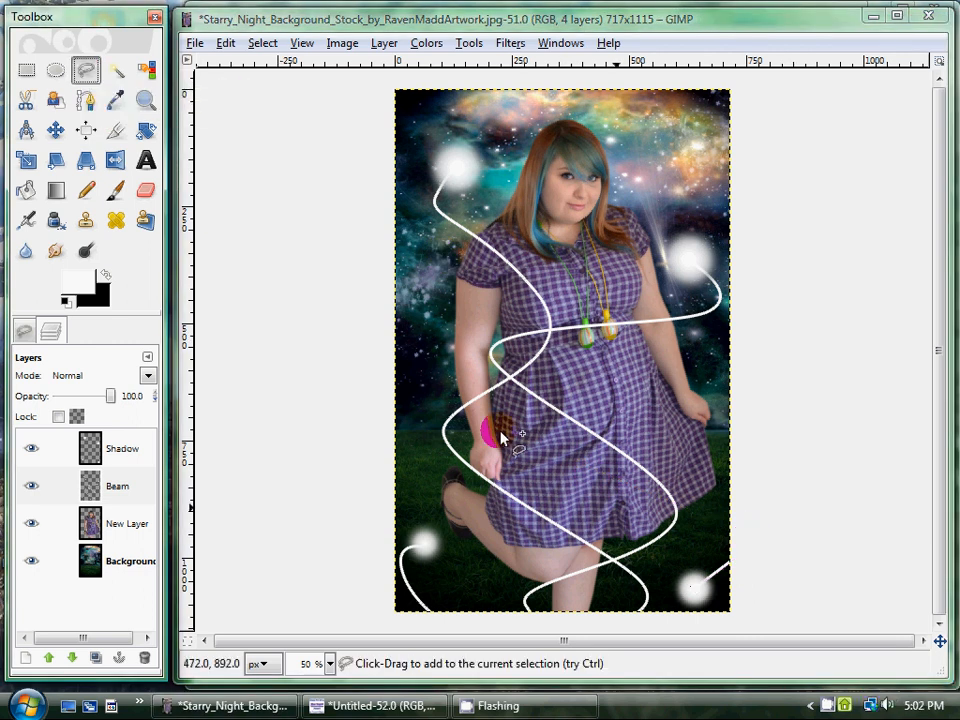
click(147, 490)
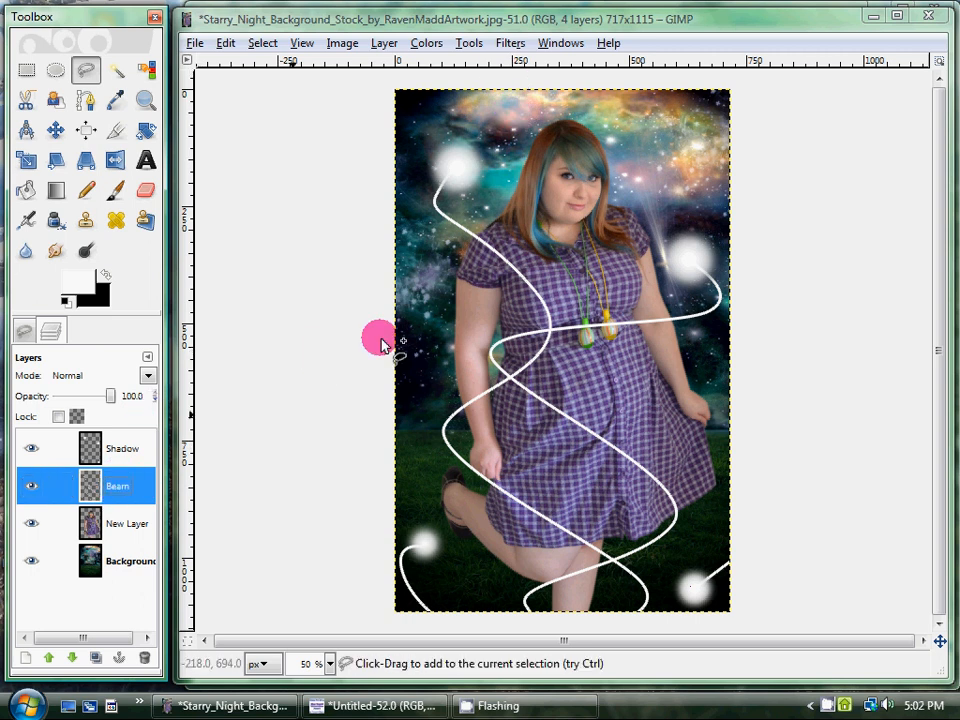
click(510, 43)
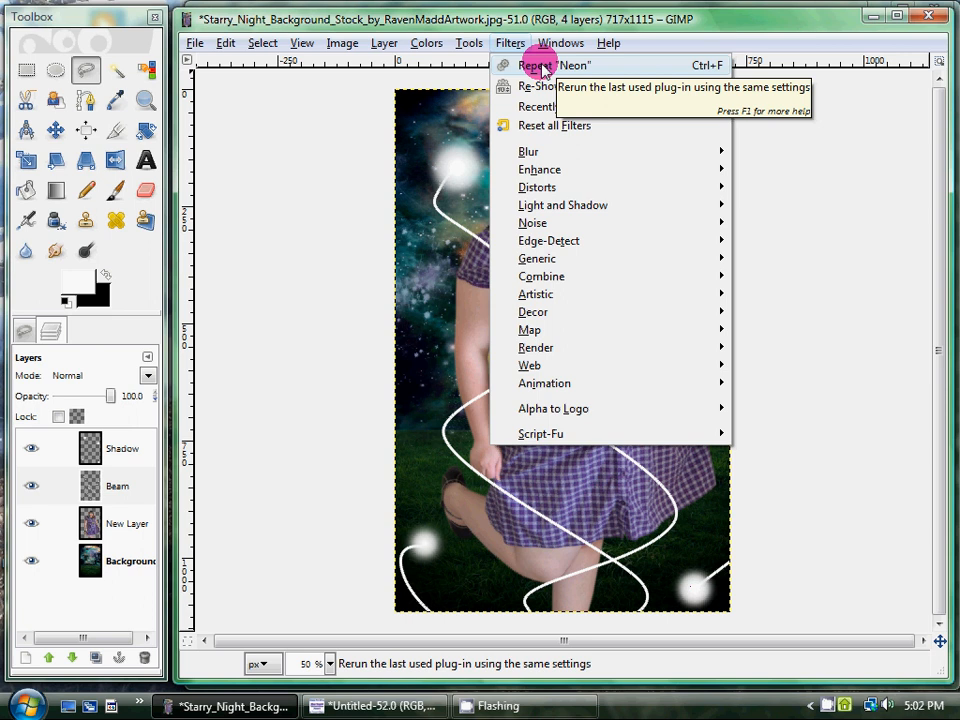
click(541, 66)
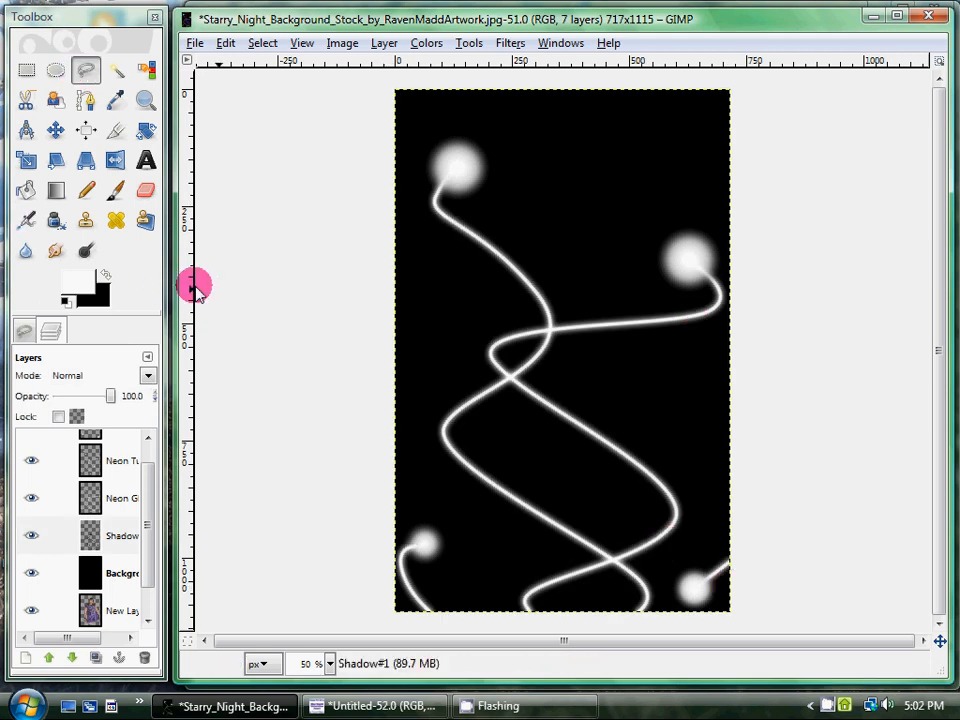
Delete the effect's black background layer and the Shadow layer directly below Neon Glow.
click(258, 43)
click(249, 45)
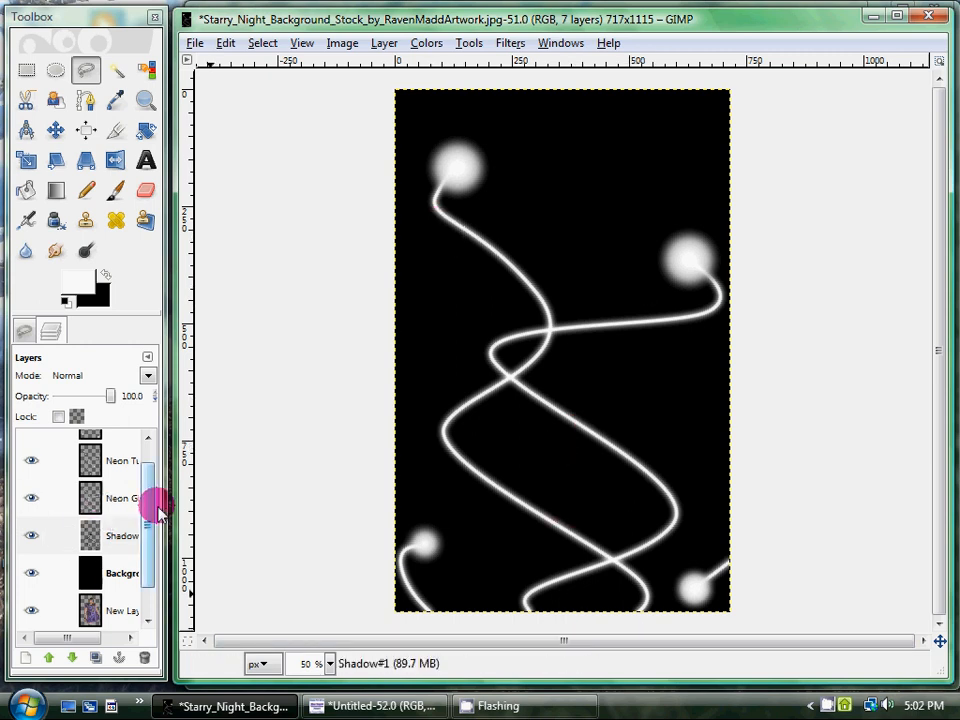
right_click(122, 573)
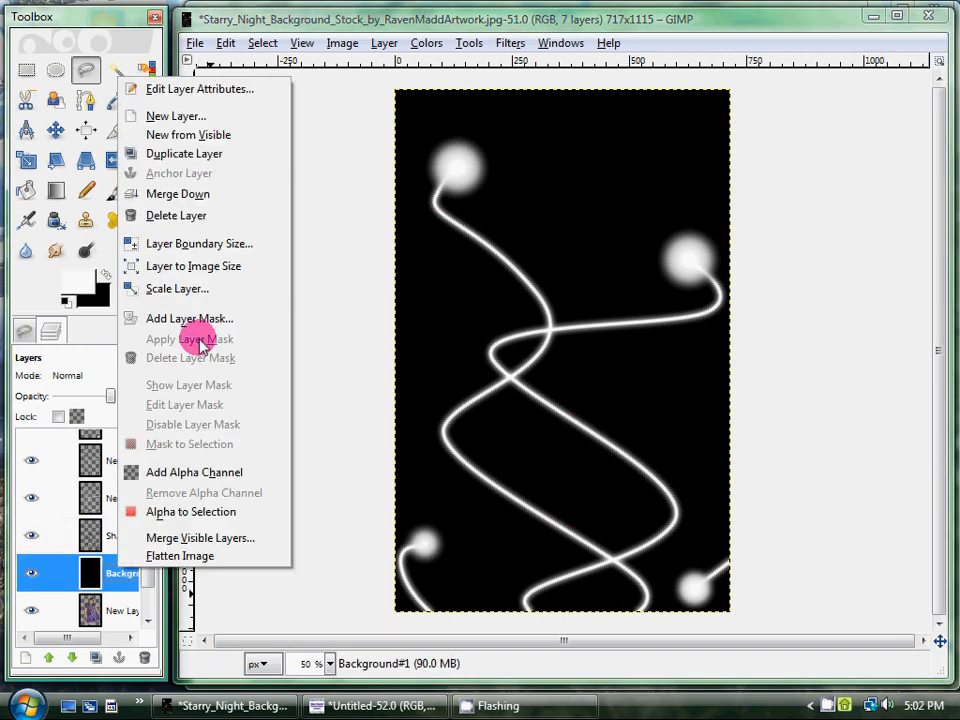
click(220, 216)
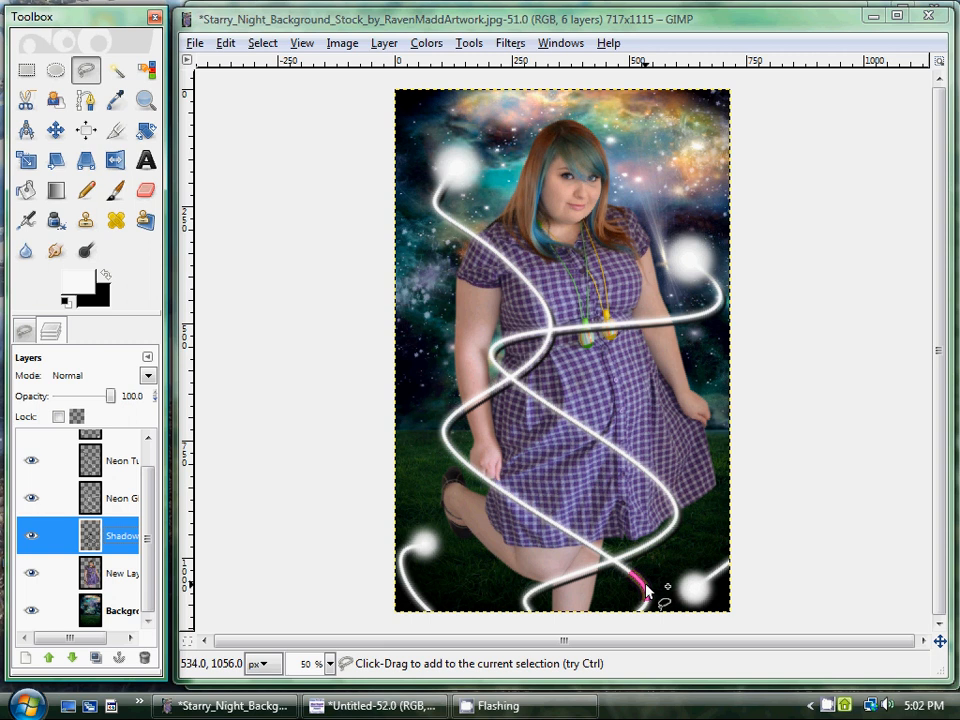
right_click(127, 545)
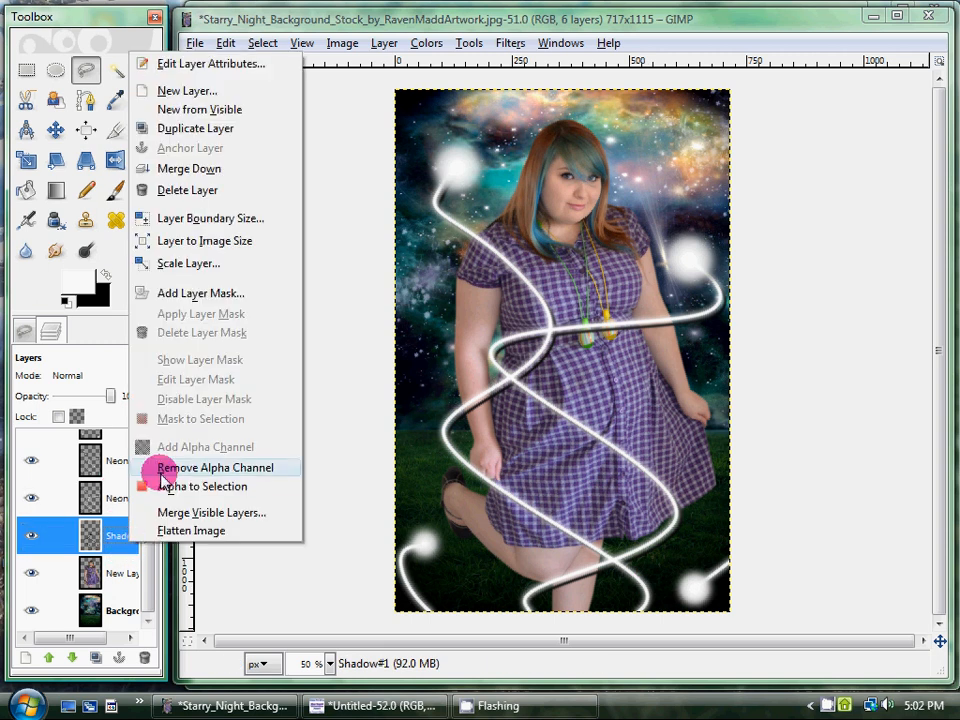
click(186, 192)
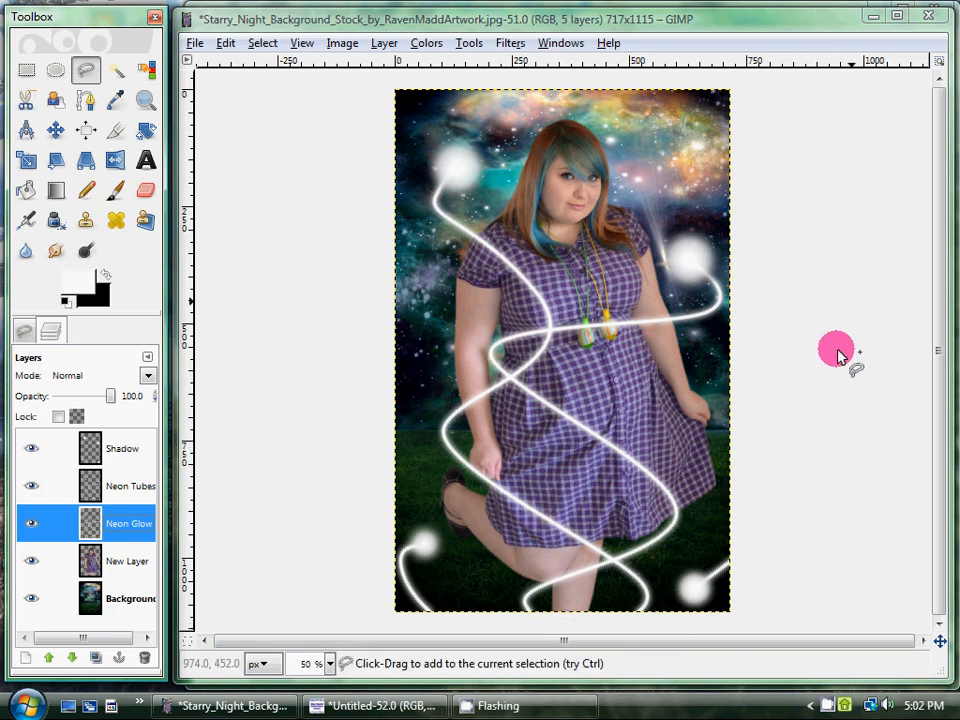
Merge the Neon Tubes layer down into the Neon Glow layer.
right_click(130, 493)
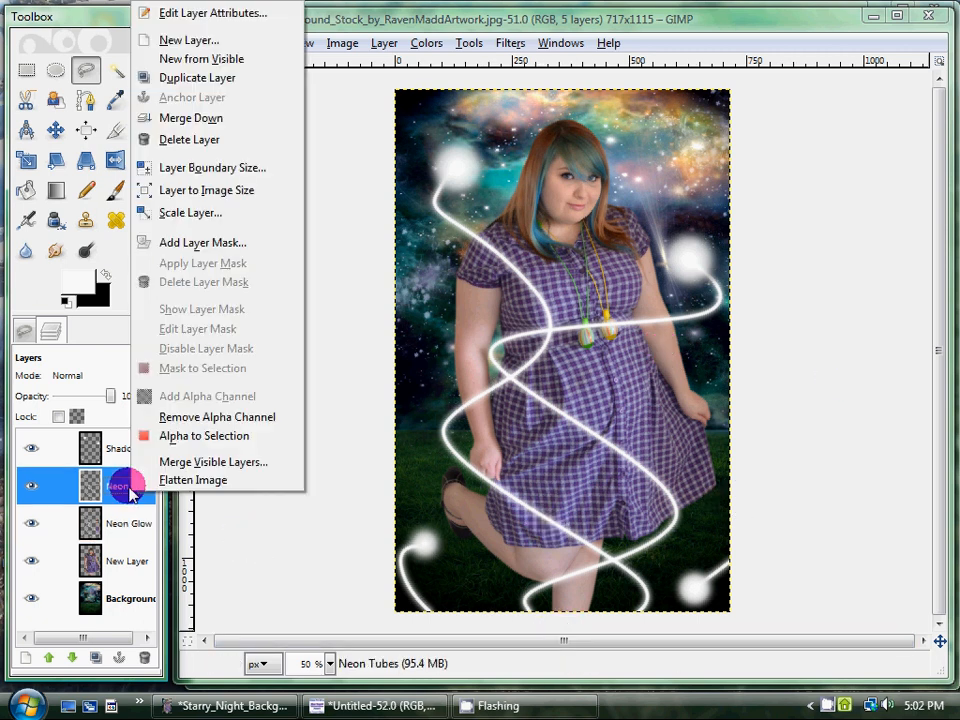
click(212, 118)
click(92, 486)
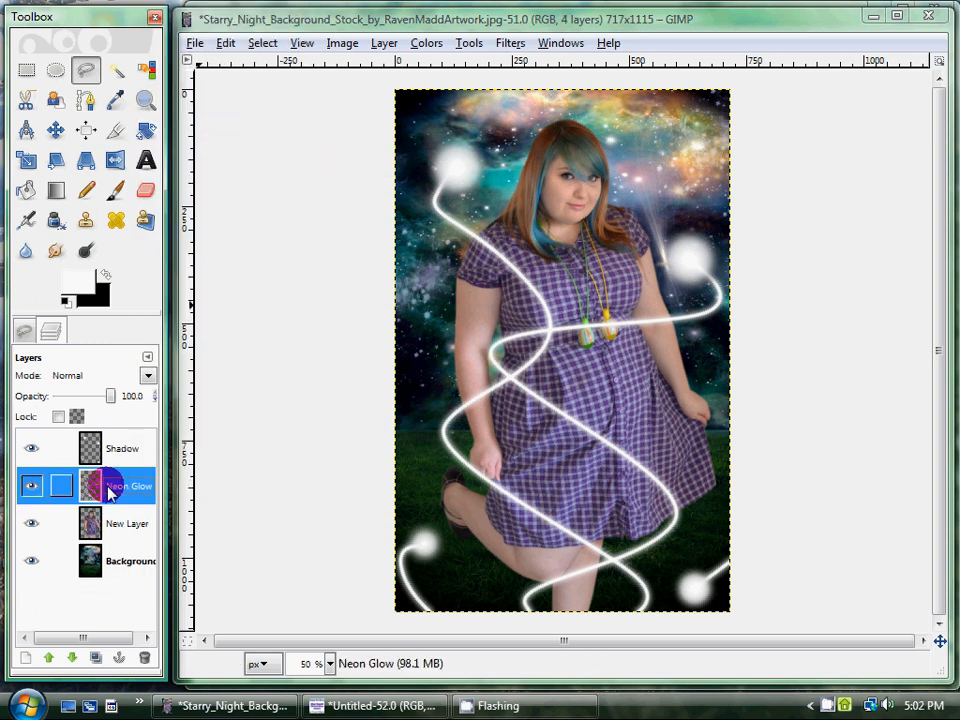
Select the beams from the Neon Glow layer's alpha and try a linear rainbow gradient diagonally down across them.
right_click(110, 492)
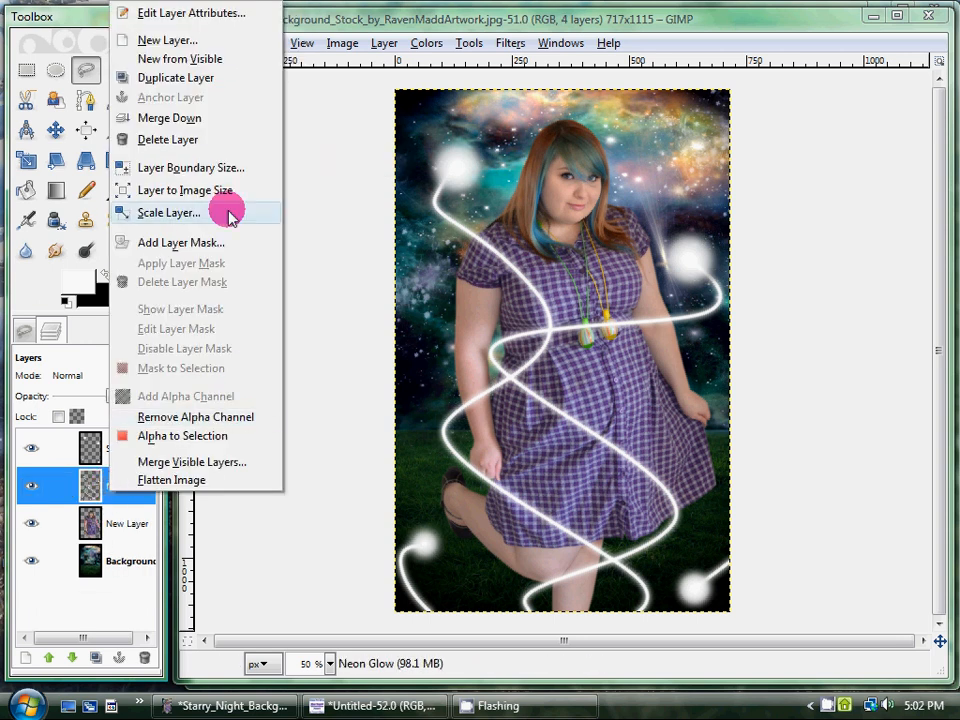
click(218, 443)
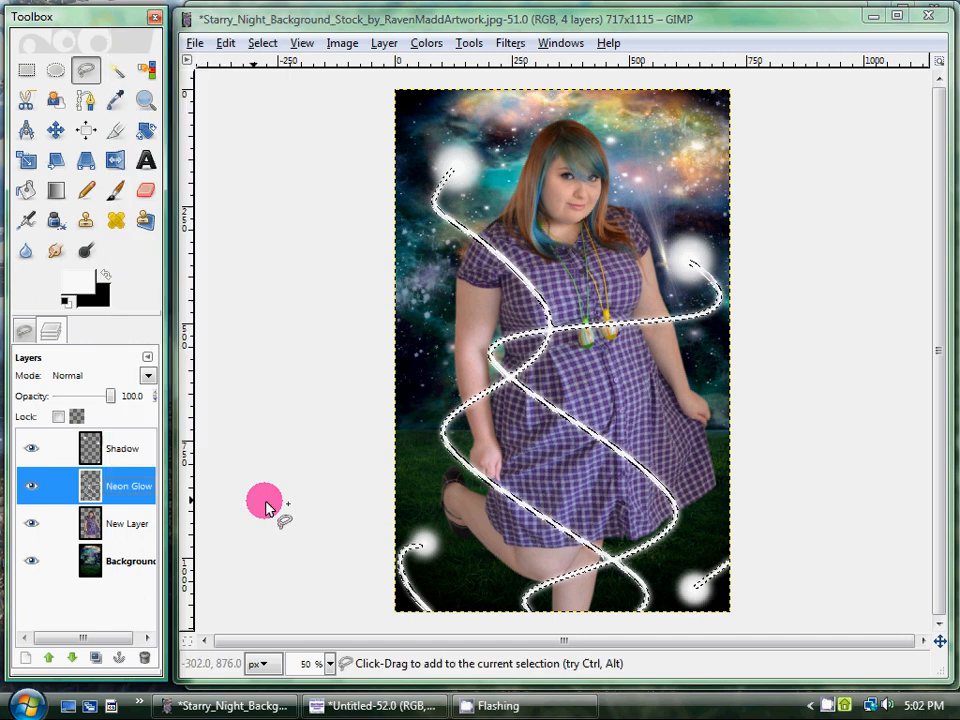
click(56, 189)
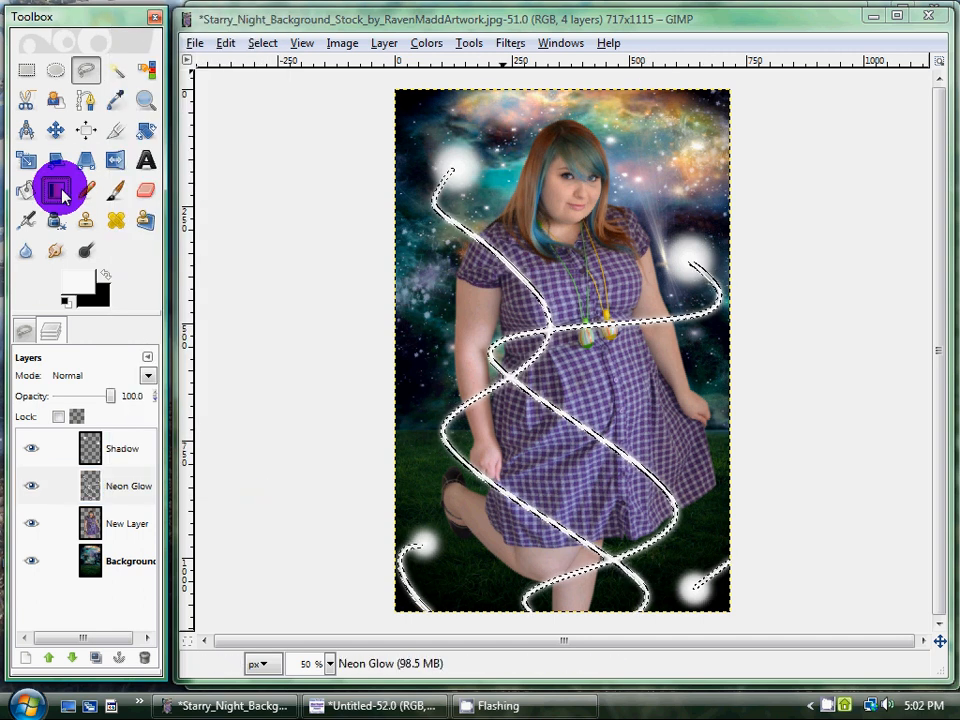
click(24, 331)
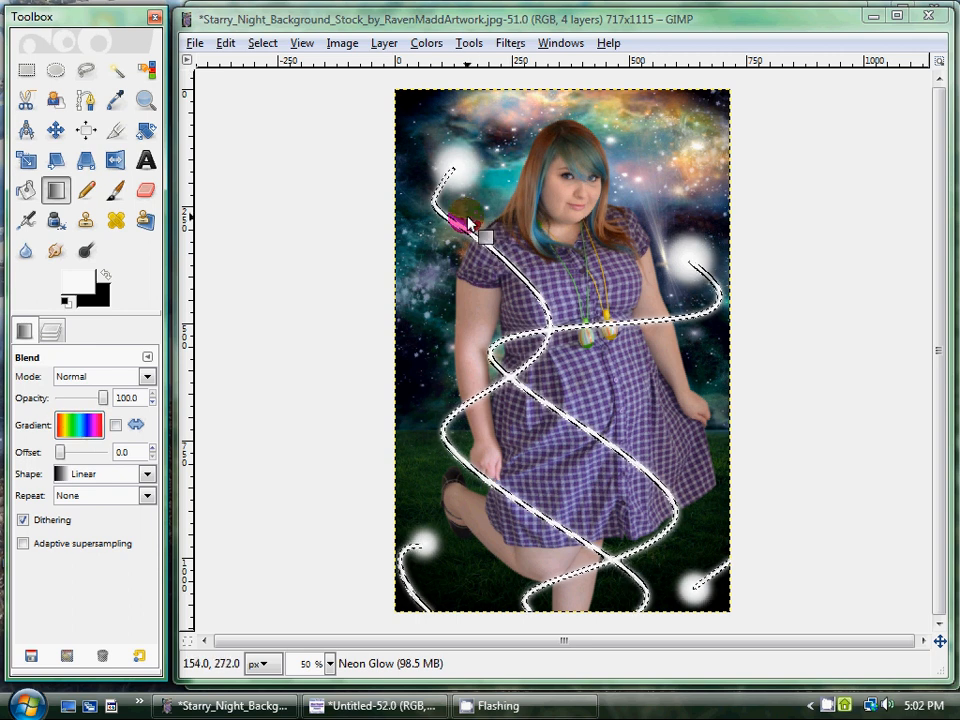
drag(498, 226, 587, 487)
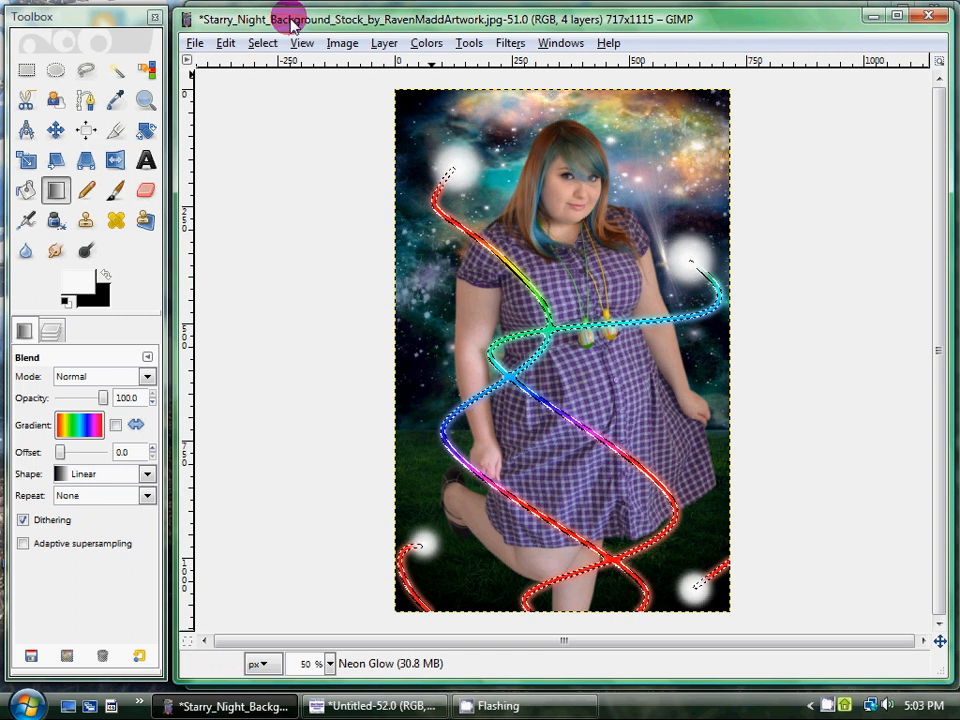
Undo the rainbow gradient and clear the selection around the beams.
click(226, 44)
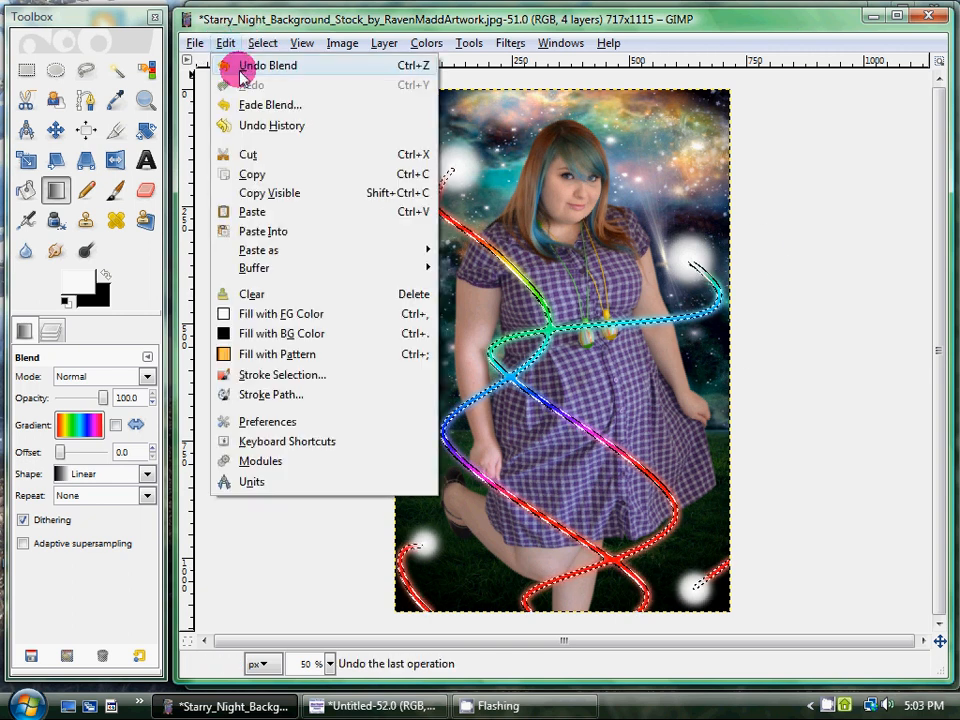
click(262, 66)
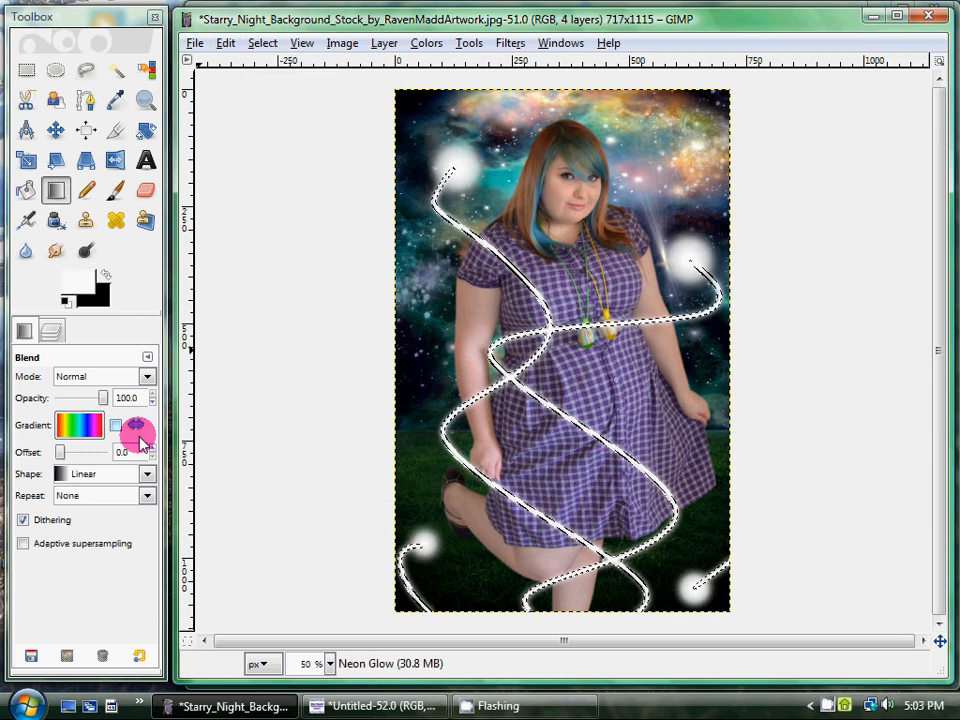
click(263, 43)
click(270, 88)
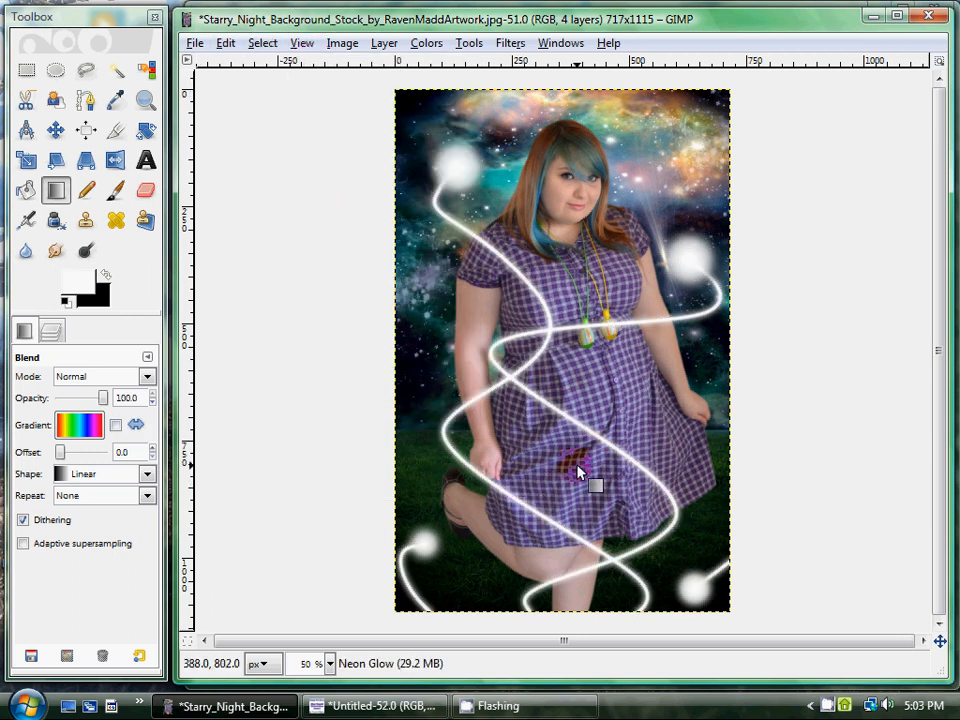
Try erasing a short piece of the beam near the woman's waist with the Eraser, and undo the stroke.
click(146, 190)
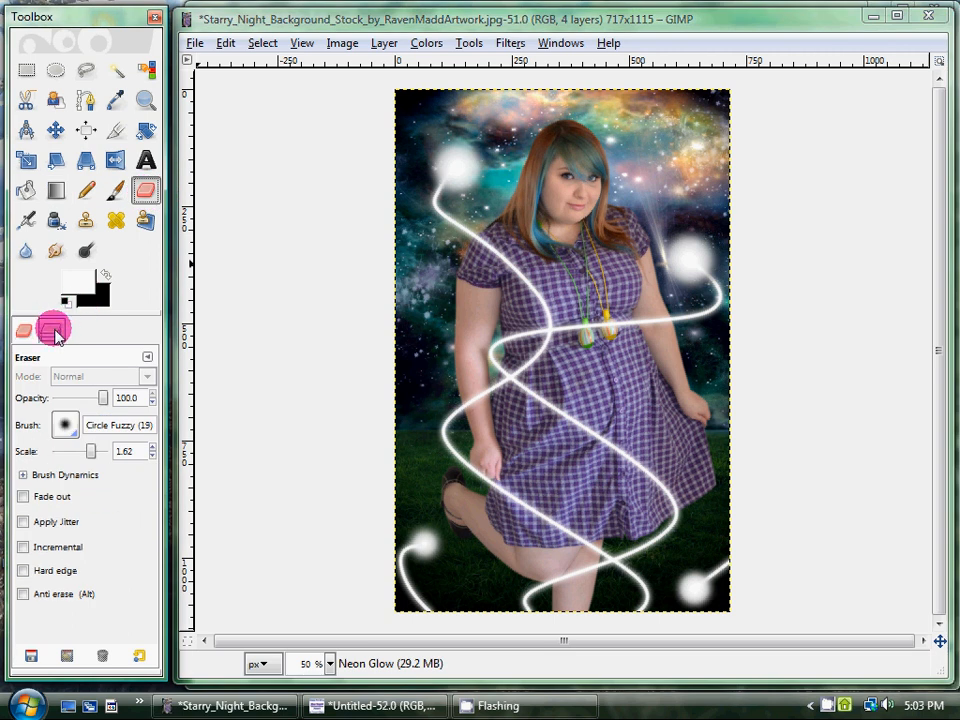
click(51, 329)
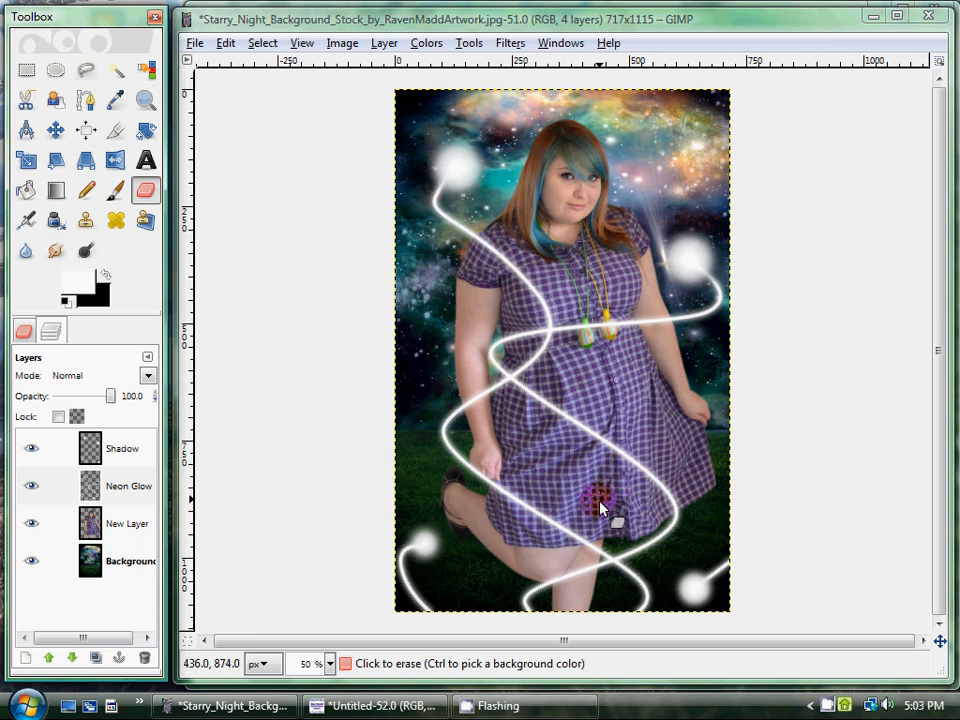
click(22, 330)
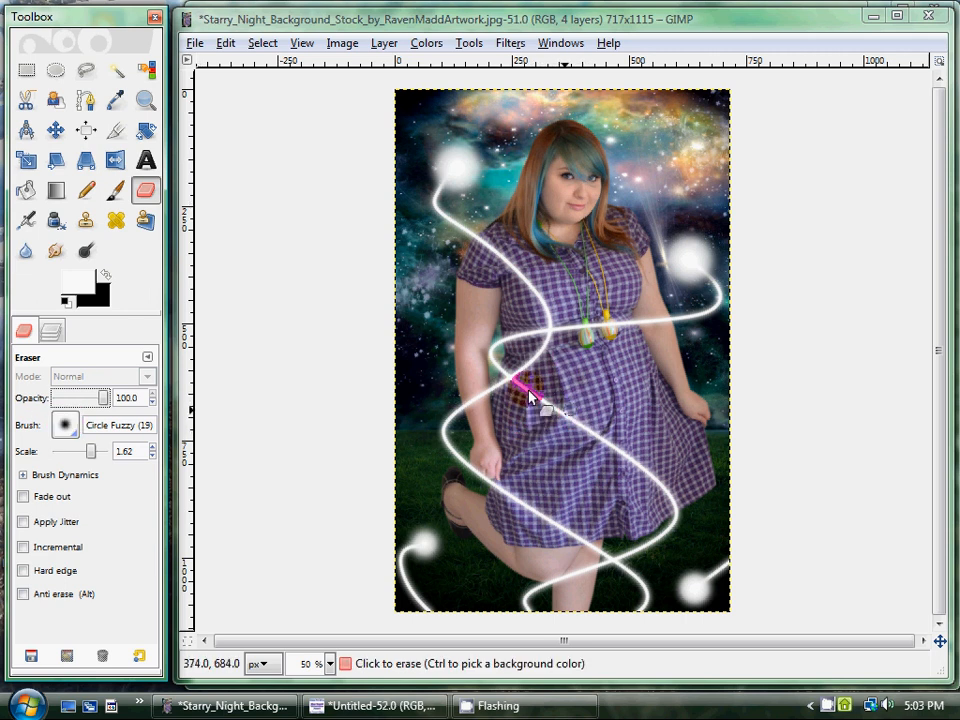
drag(511, 339, 510, 356)
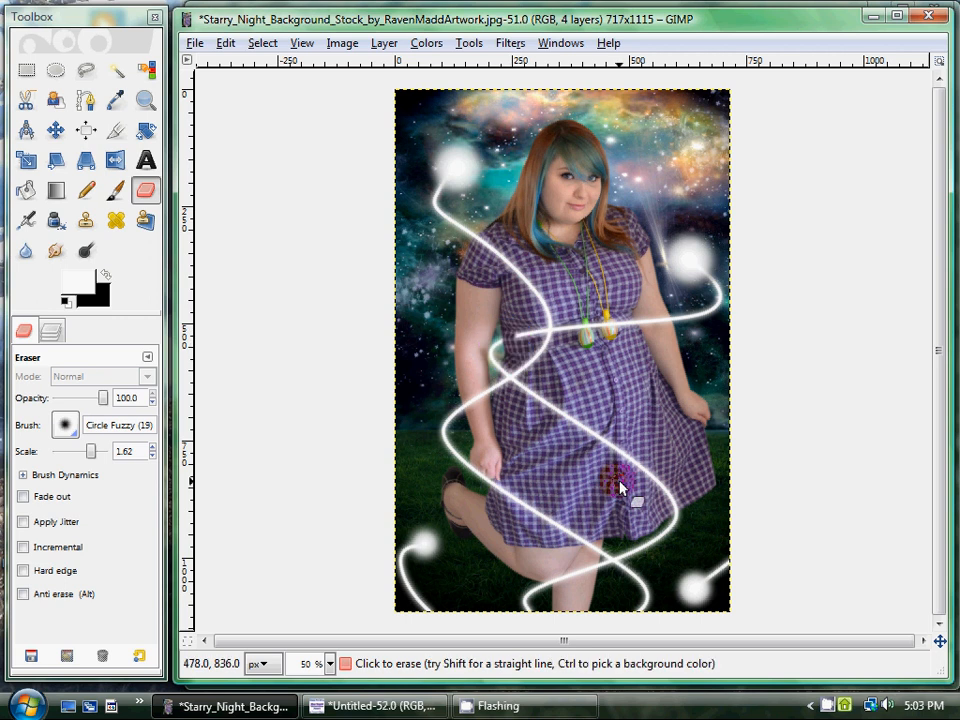
click(226, 44)
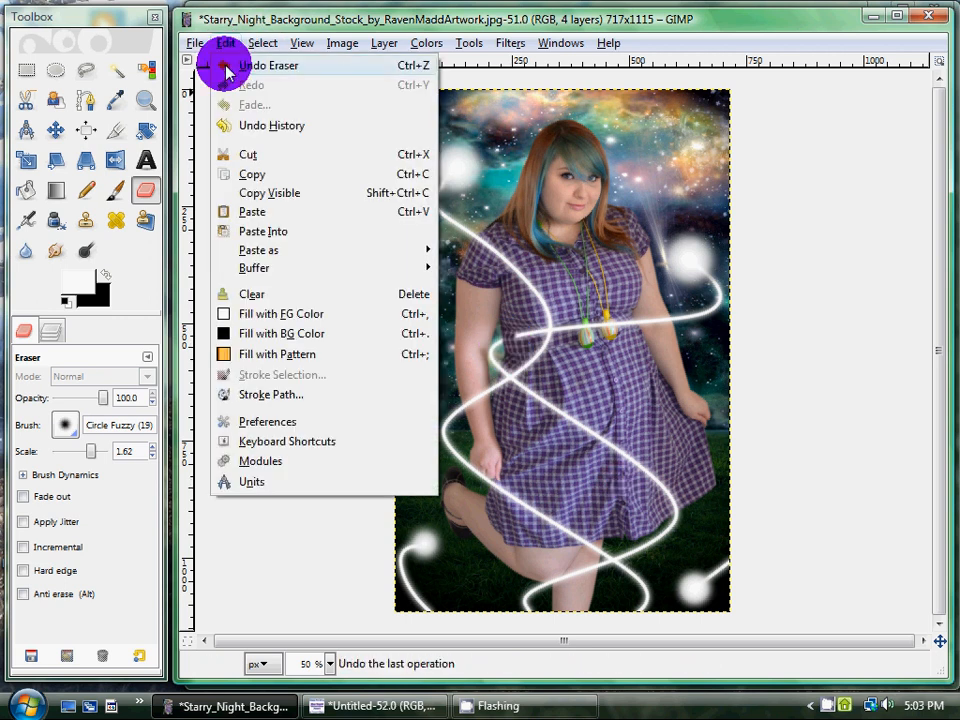
click(222, 61)
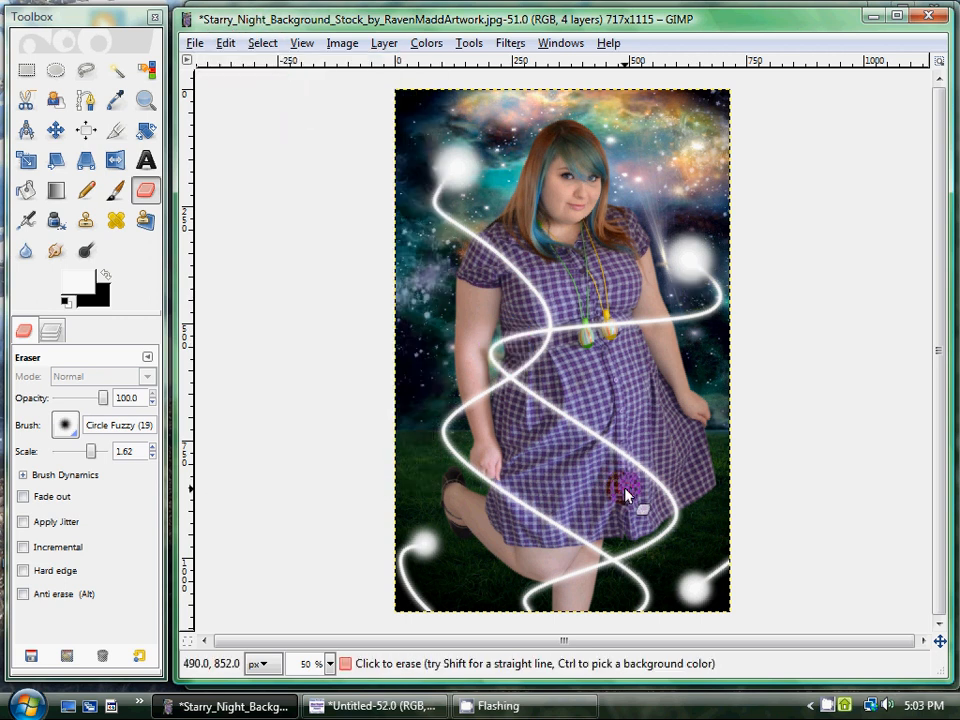
click(729, 563)
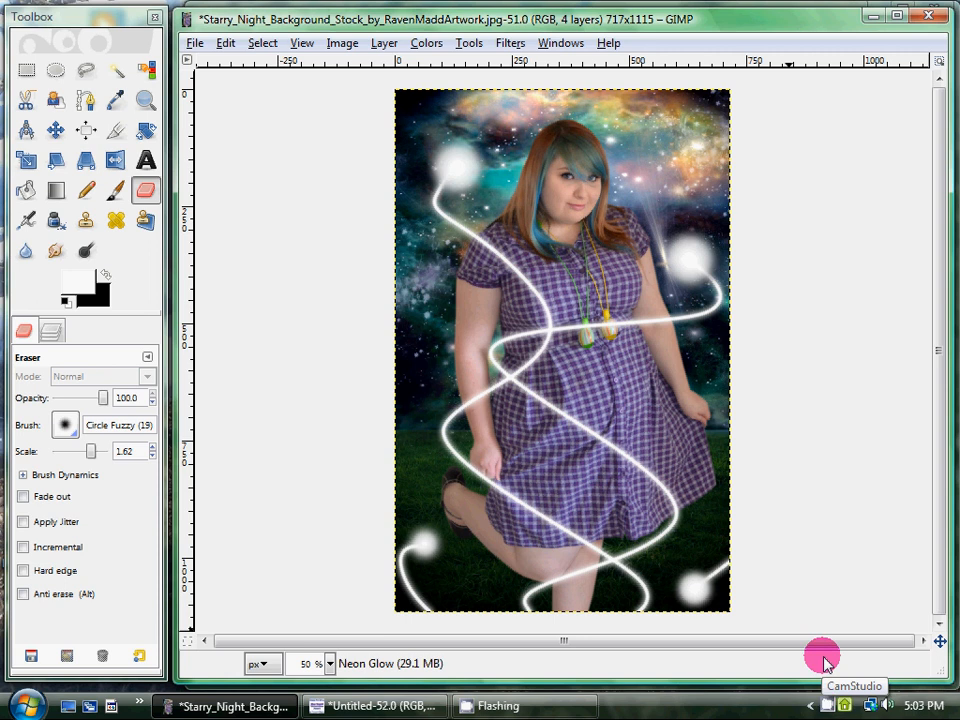
right_click(822, 706)
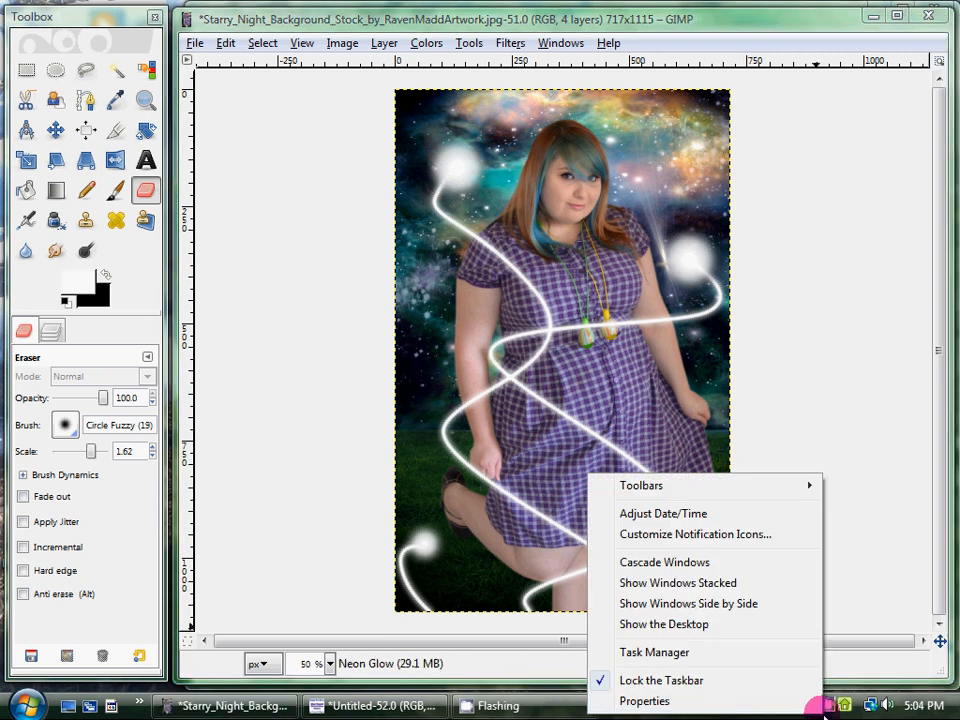
right_click(824, 705)
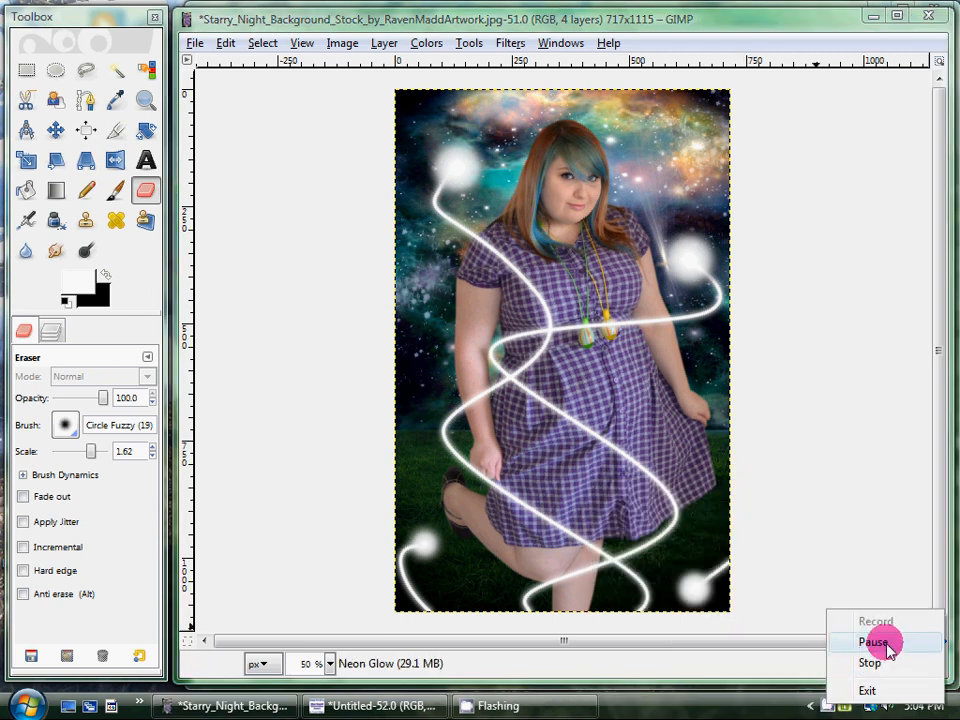
click(880, 641)
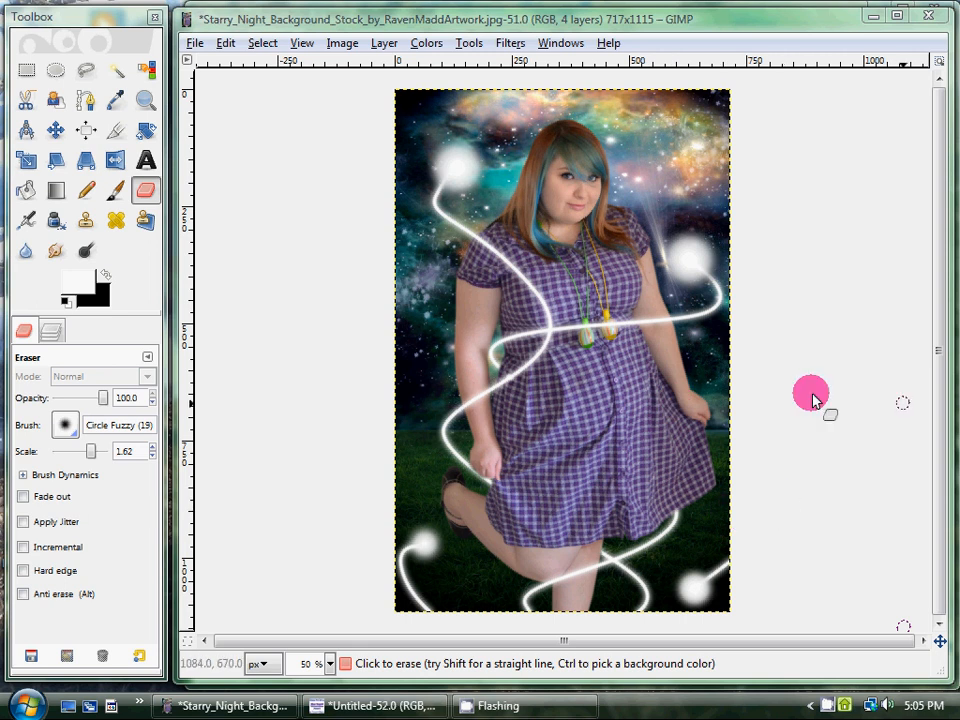
click(51, 331)
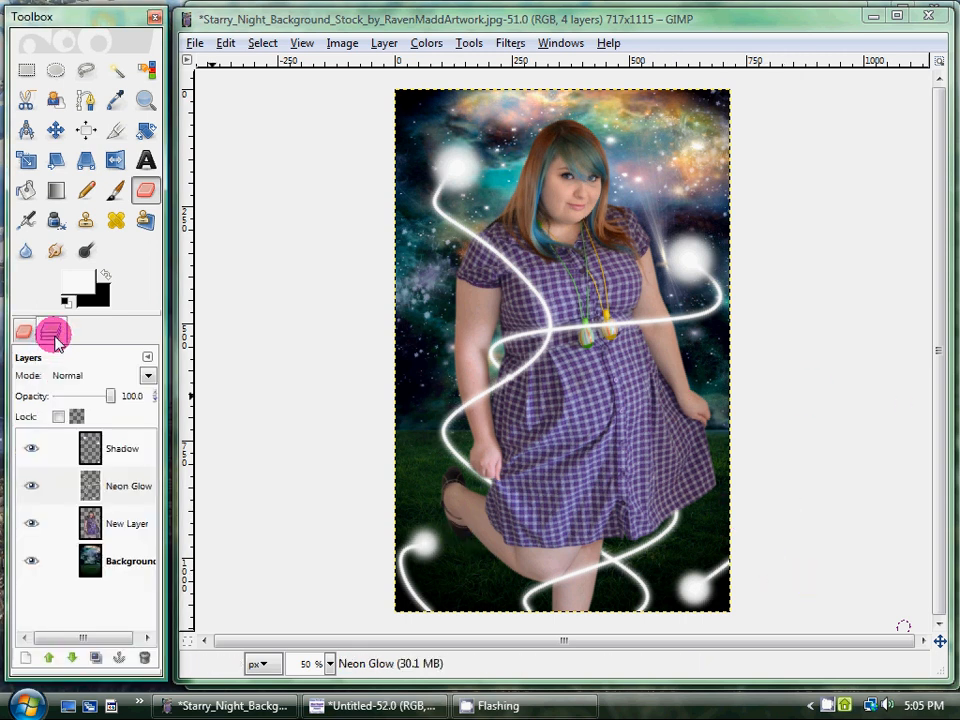
click(195, 44)
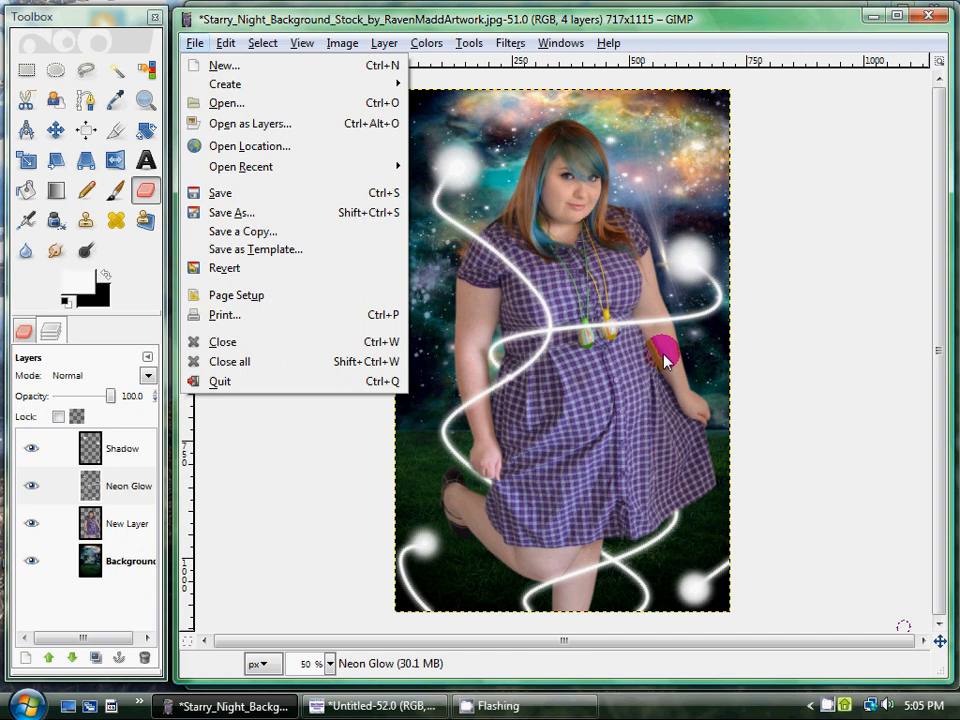
mouse_move(226, 43)
click(255, 597)
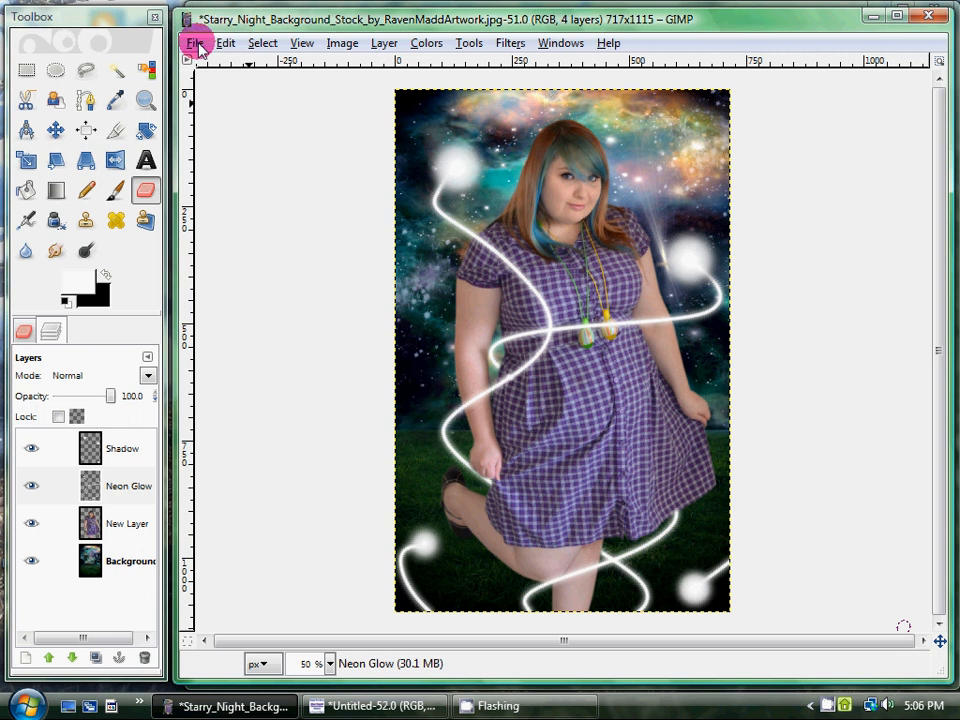
right_click(830, 705)
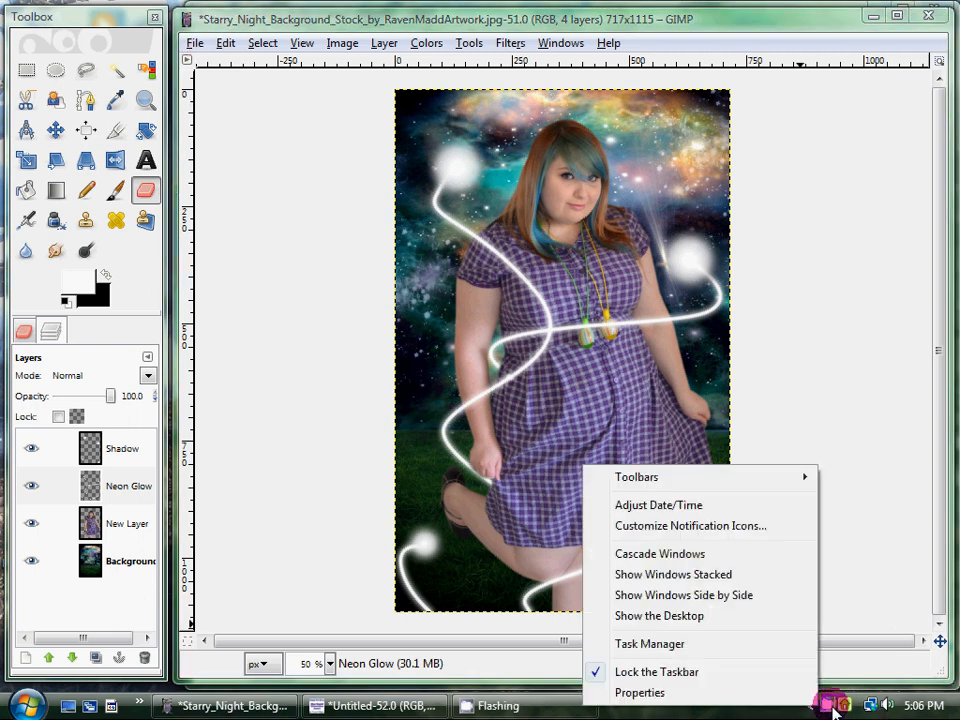